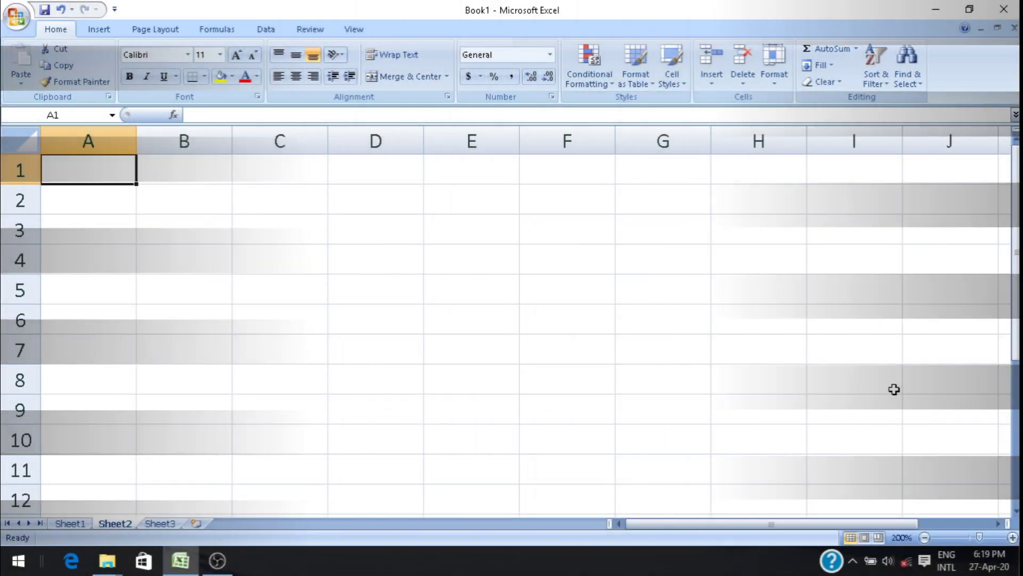
Enter 1 in A1, 2 in A2 and the text abc in A4, leaving A3 blank.
text(1)
key(Return)
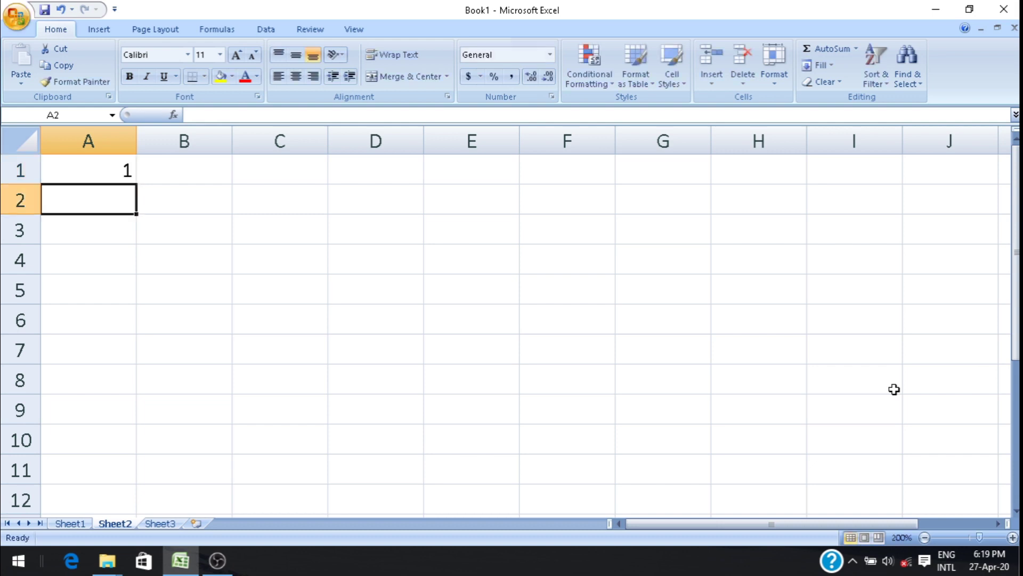
text(2)
key(Return)
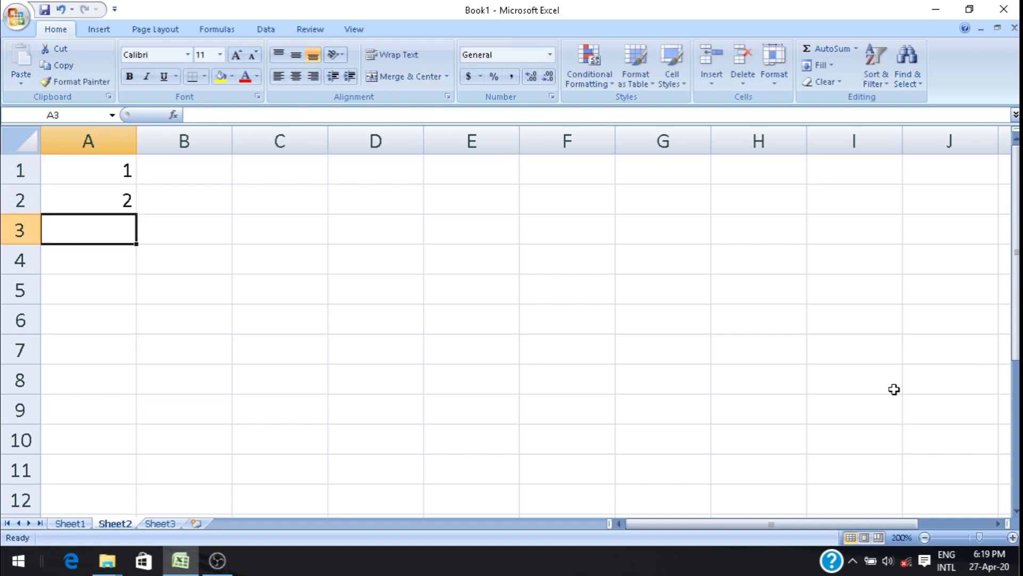
key(Return)
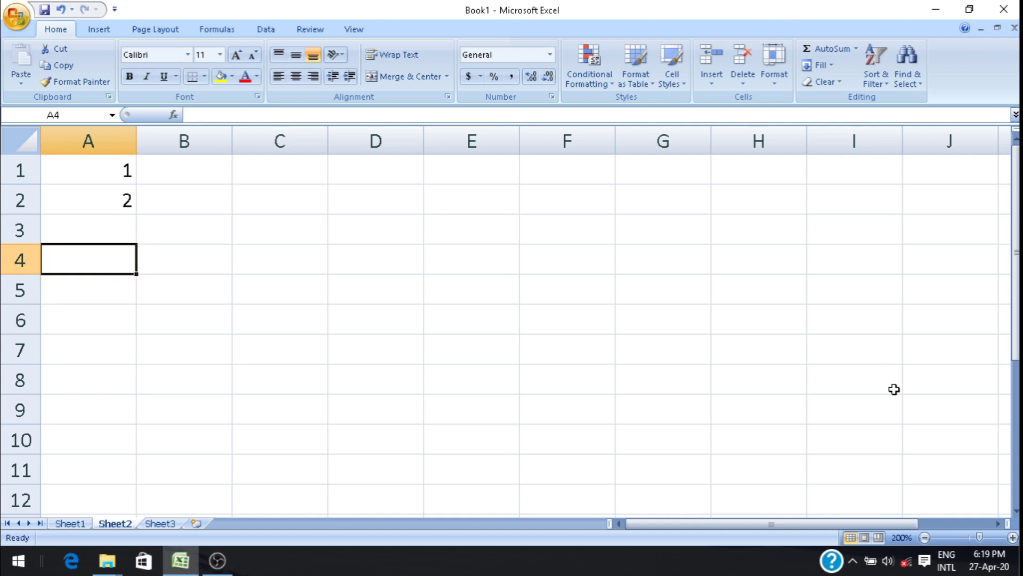
text(abc)
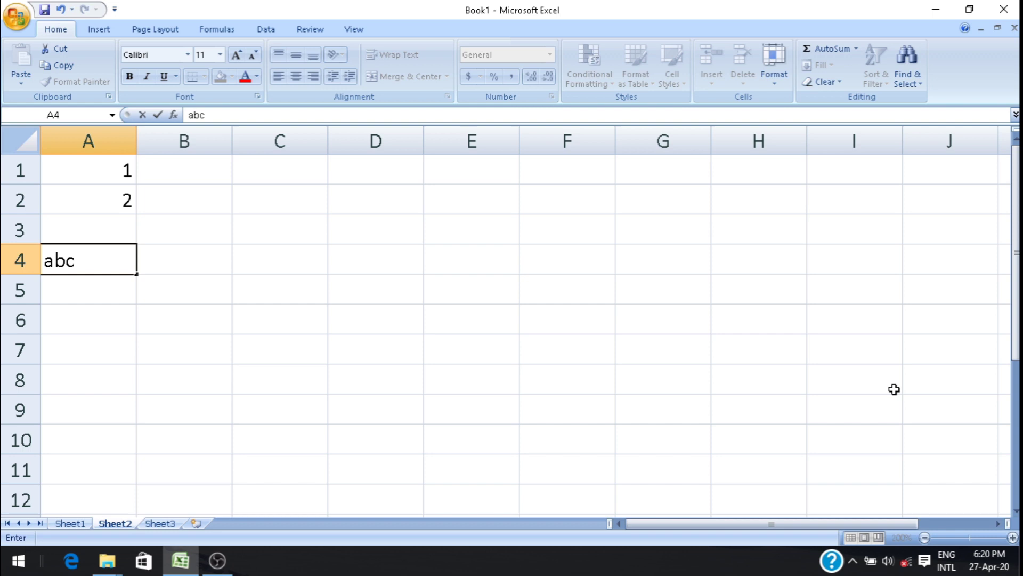
key(Return)
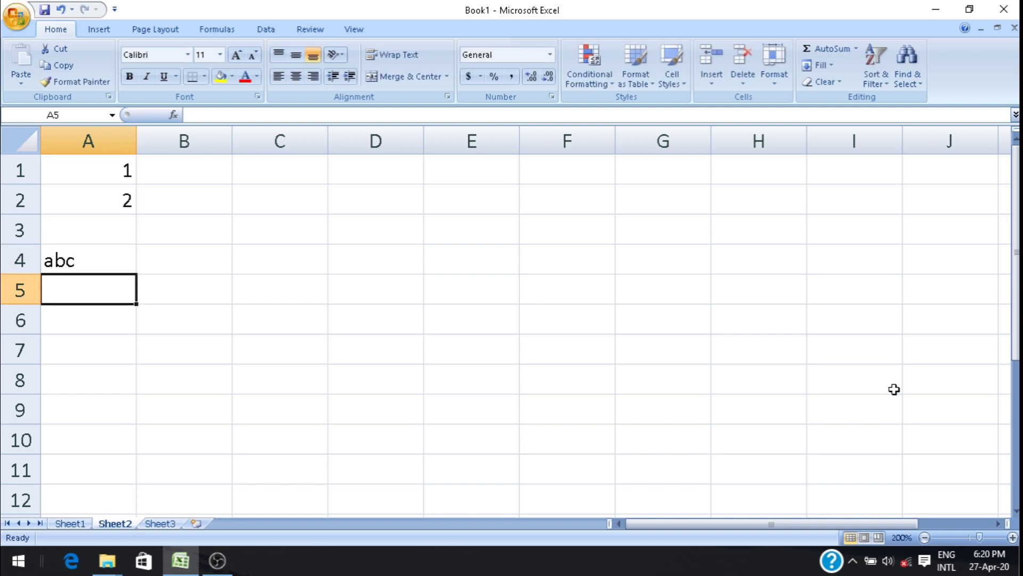
Fill in 5 in A5, 6 in A6 and 8 in A8, leaving A7 blank.
text(5)
key(Return)
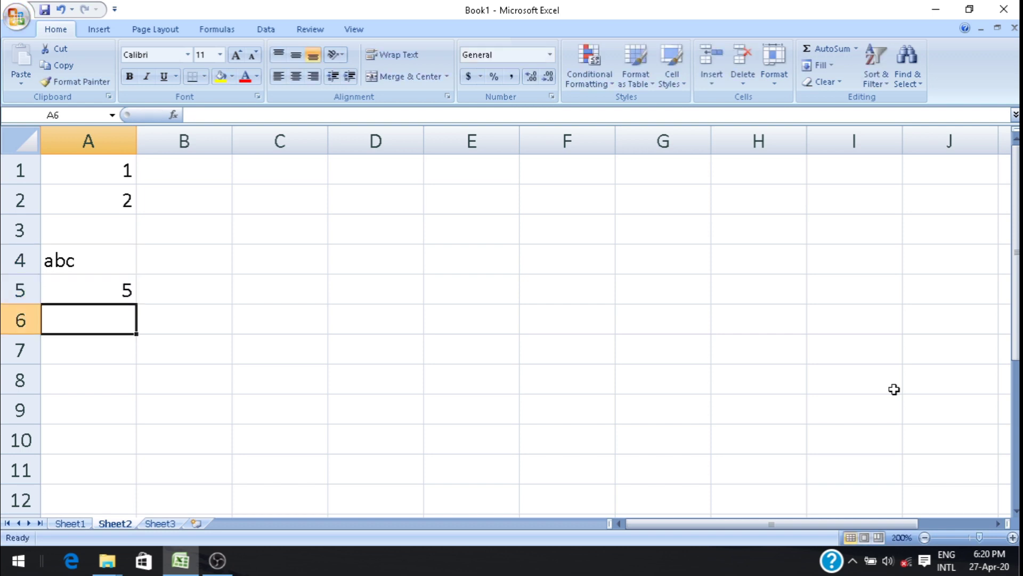
text(6)
key(Return)
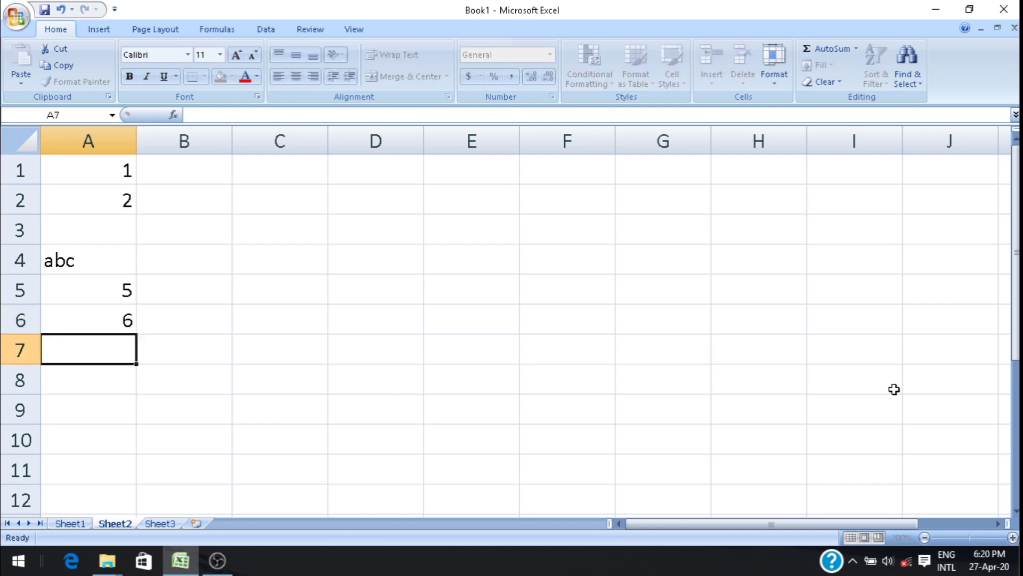
key(Return)
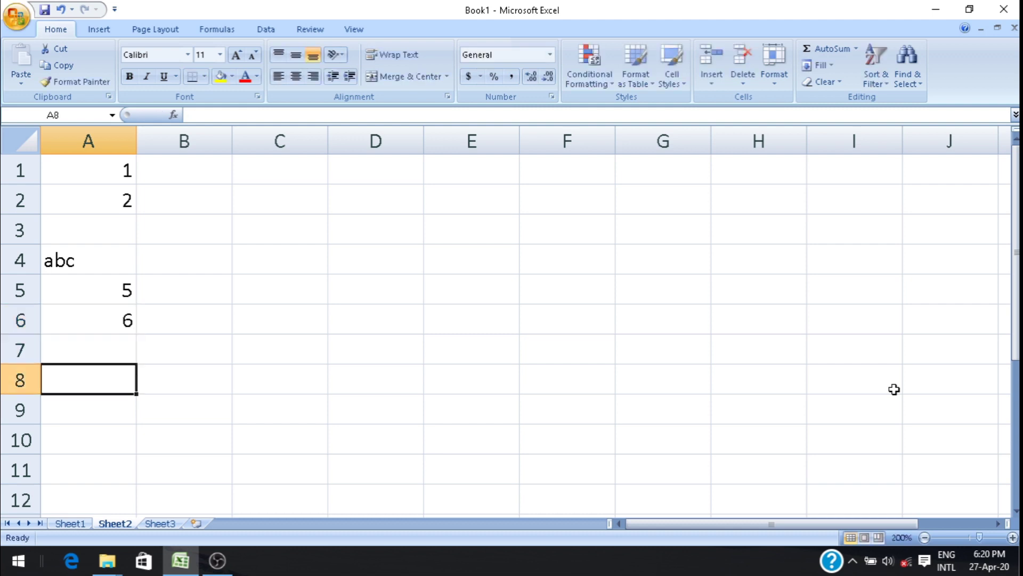
text(8)
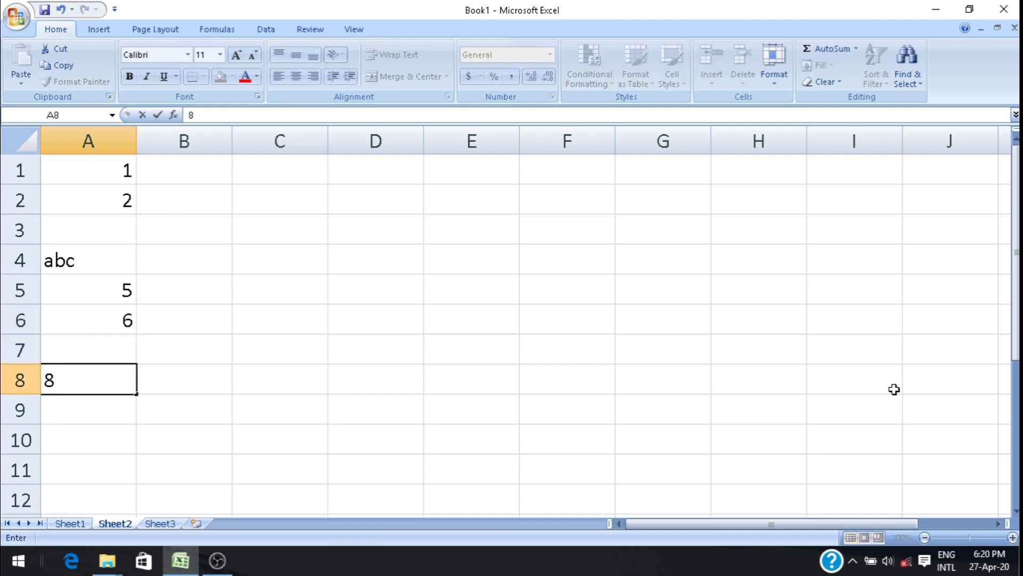
key(Return)
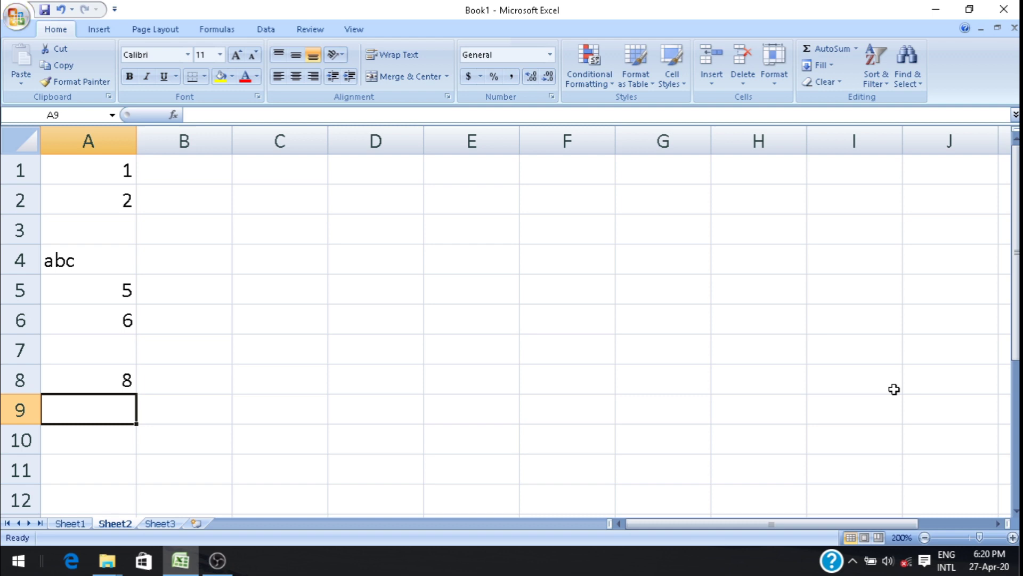
Count the numeric cells of A1:A8 in cell A9 with the formula =COUNT(A1:A8).
text(=)
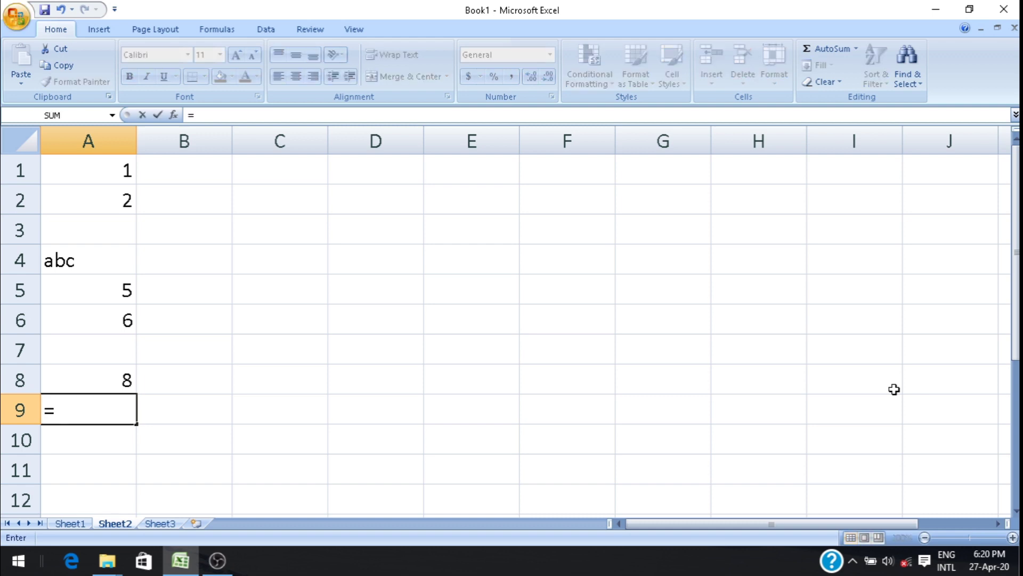
text(count)
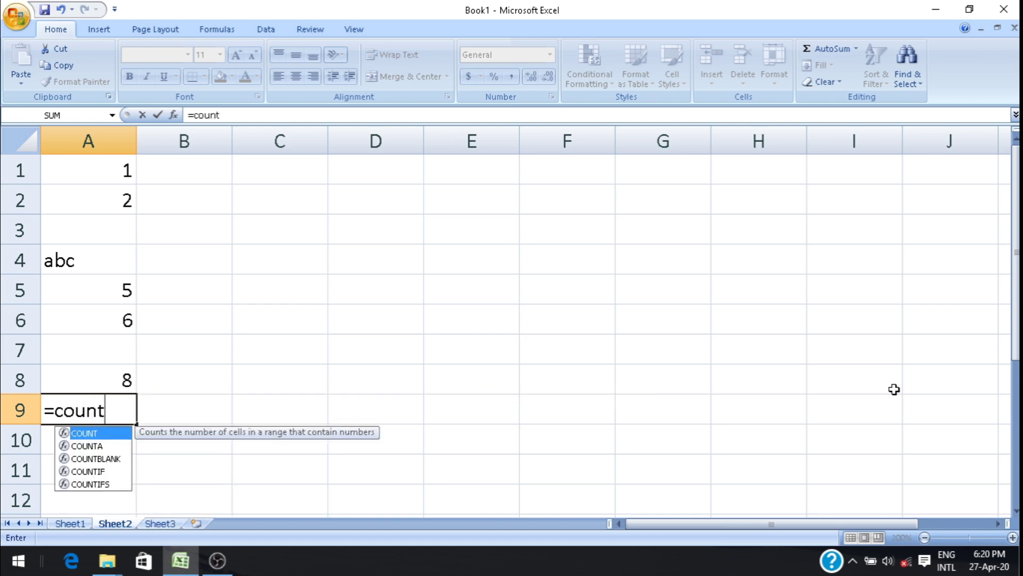
text((a)
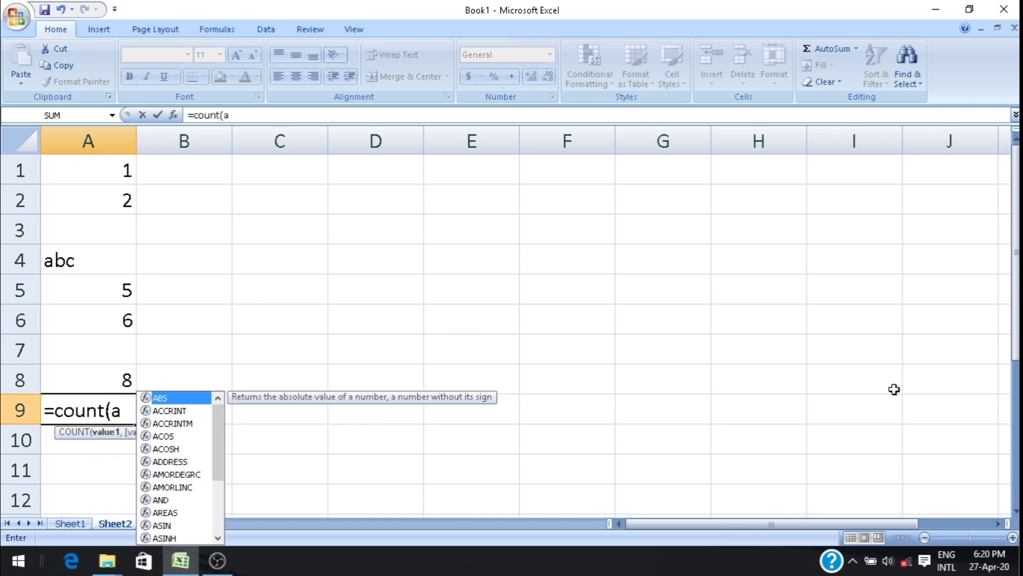
text(1:)
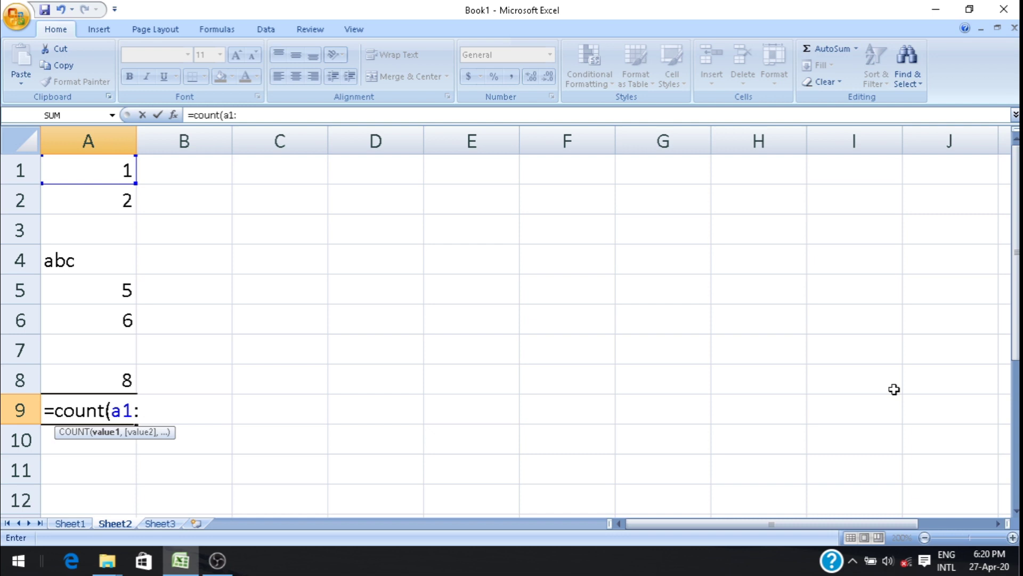
text(a8)
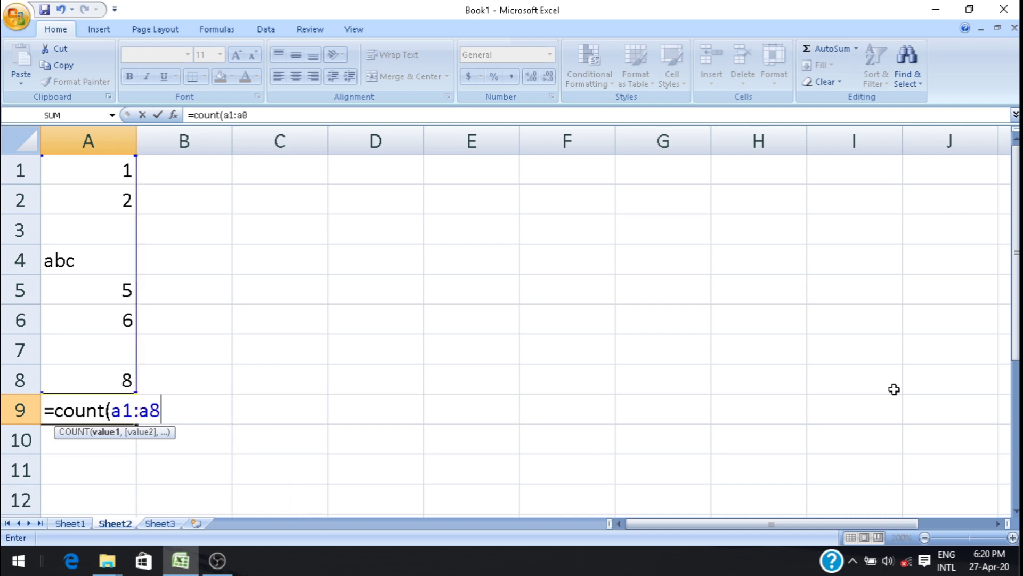
key(Return)
key(Up)
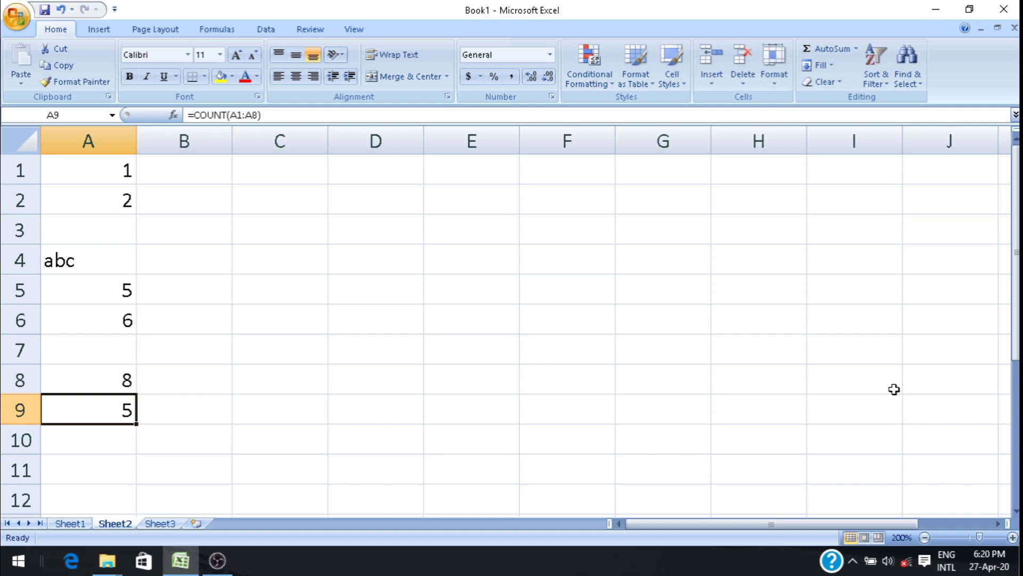
Count the non-empty cells of A1:A8 in cell A10 with the formula =COUNTA(A1:A8).
key(Down)
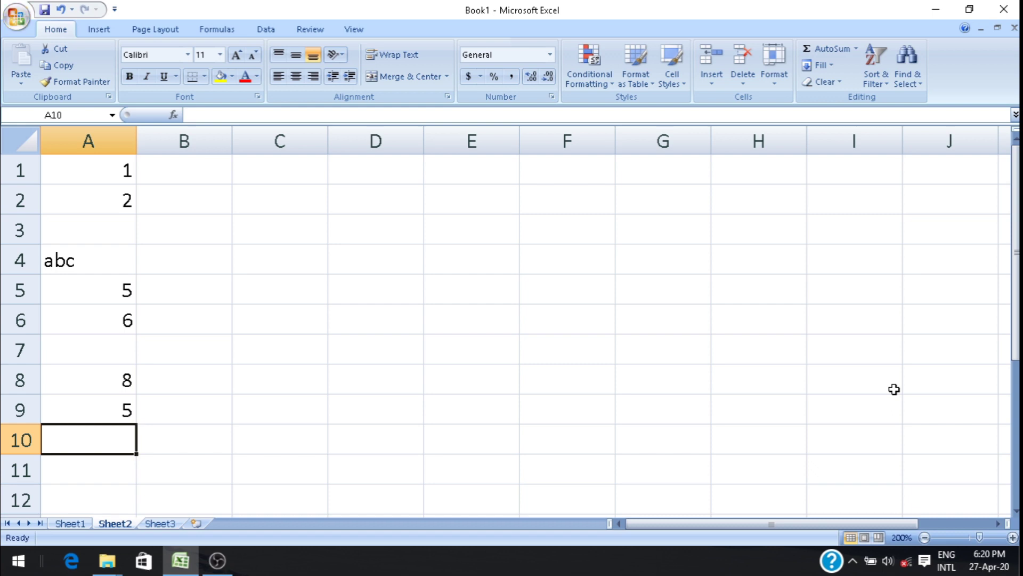
text(=)
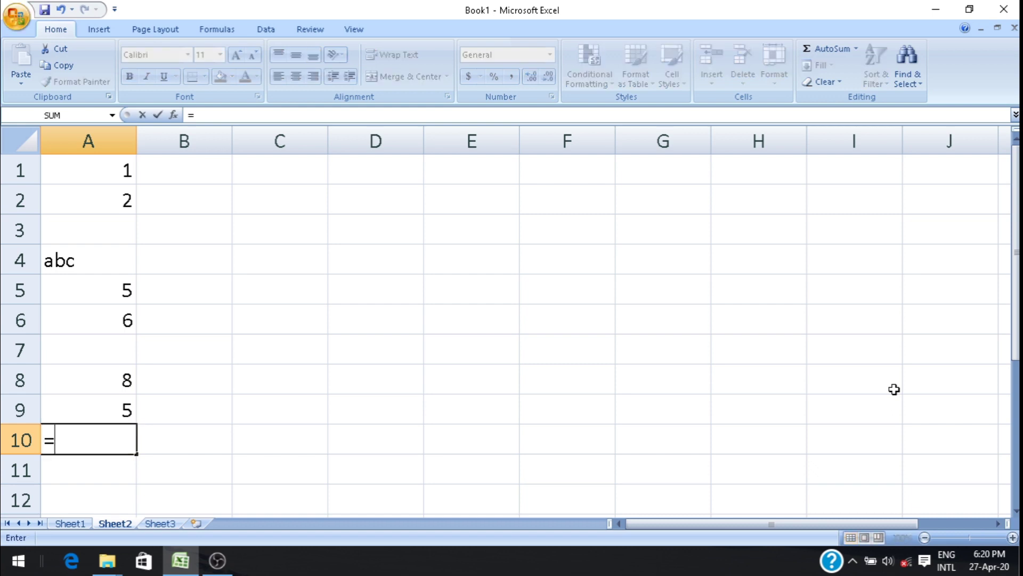
text(counta)
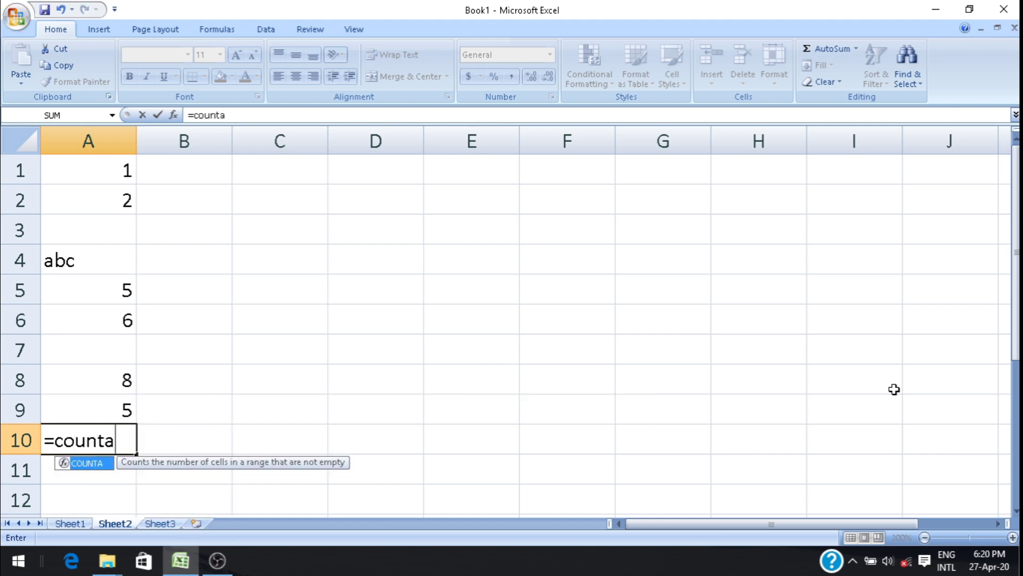
text((a1:)
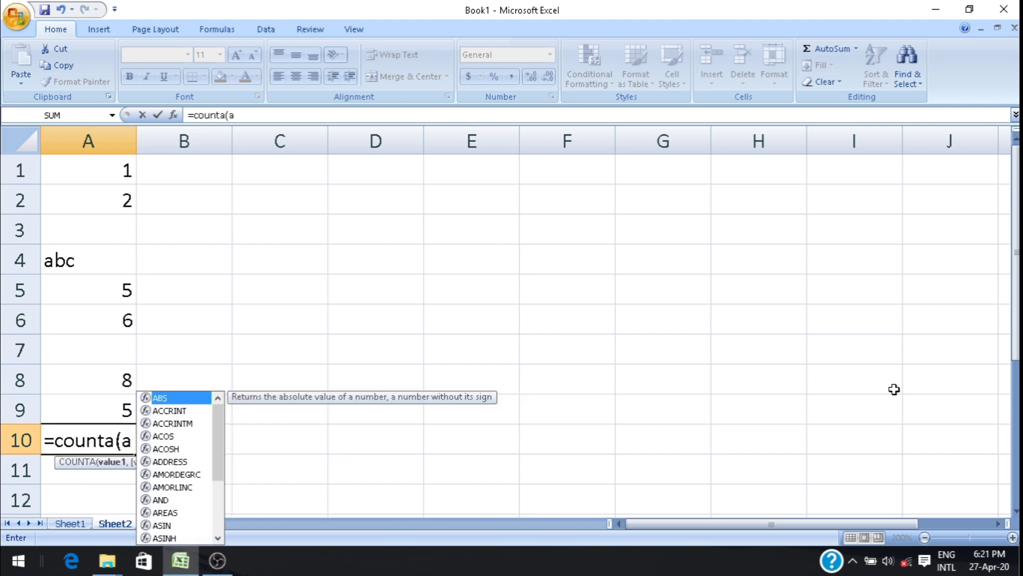
text(a8)
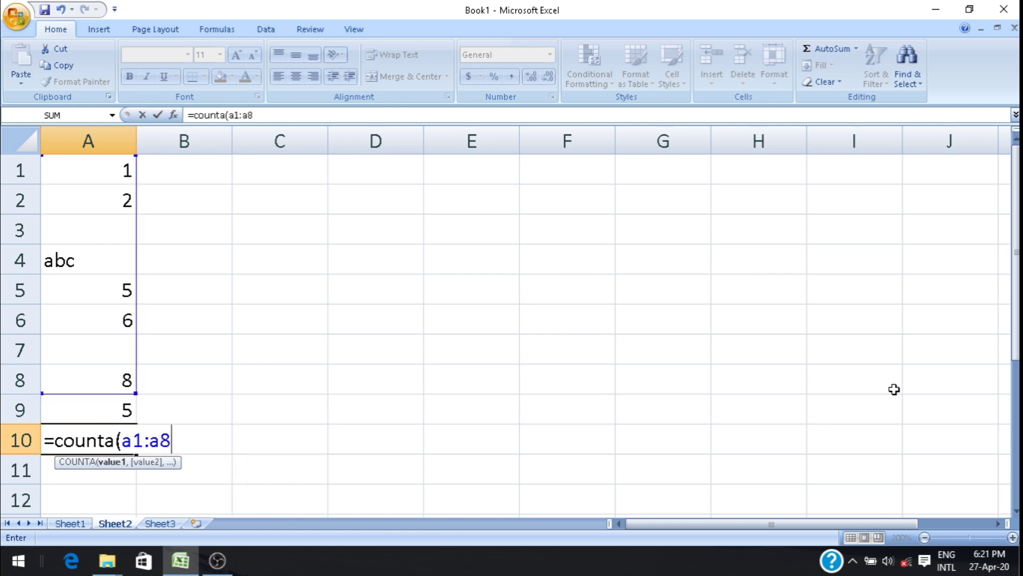
key(Return)
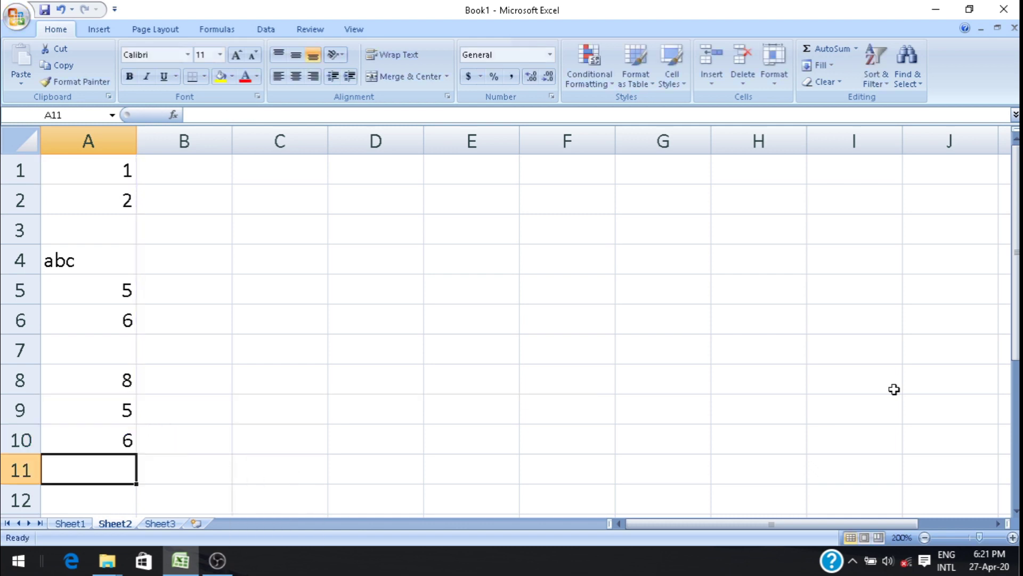
key(Up)
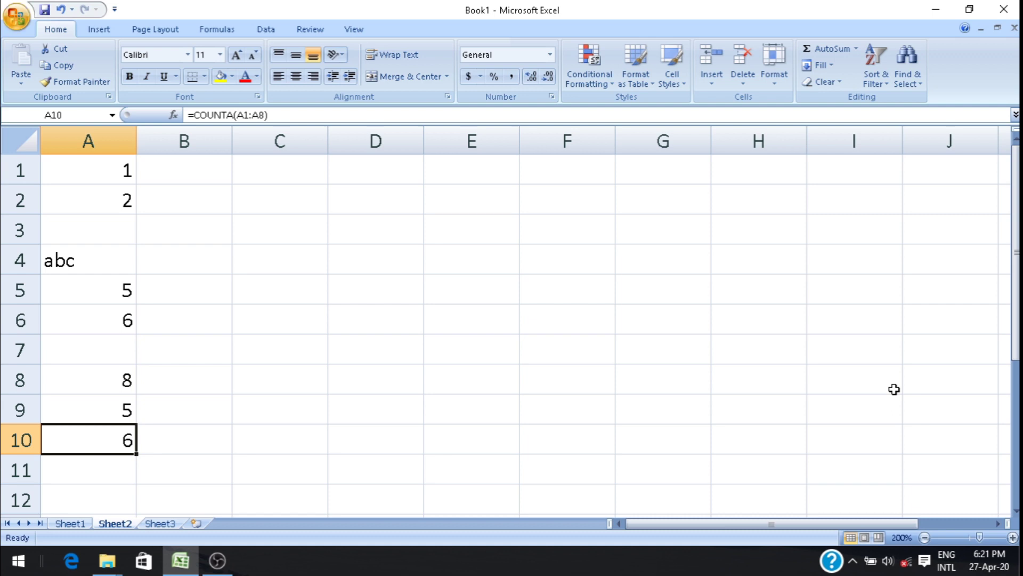
Count the empty cells of A1:A8 in cell A11 with the formula =COUNTBLANK(A1:A8).
key(Down)
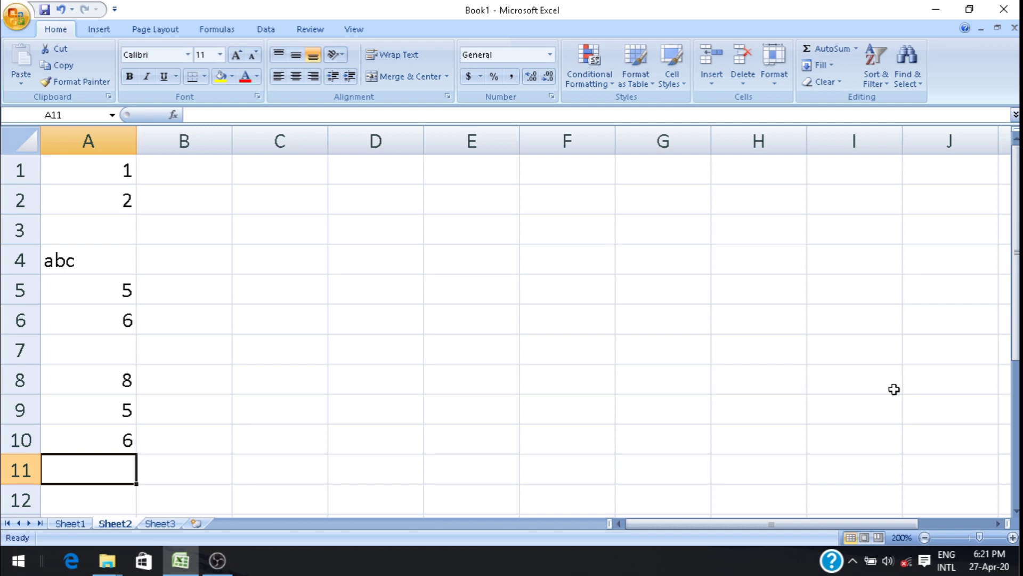
text(=co)
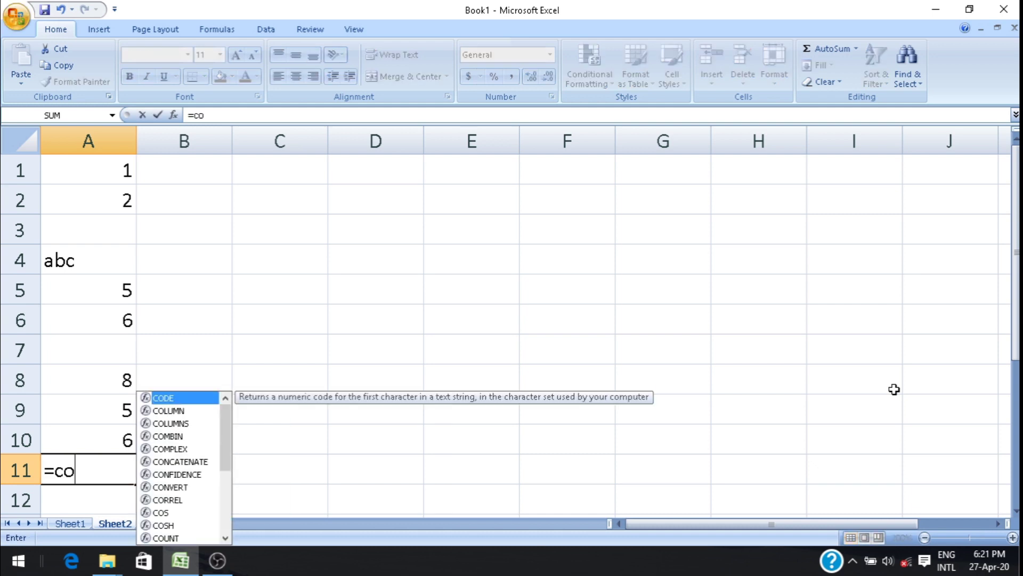
text(untbl)
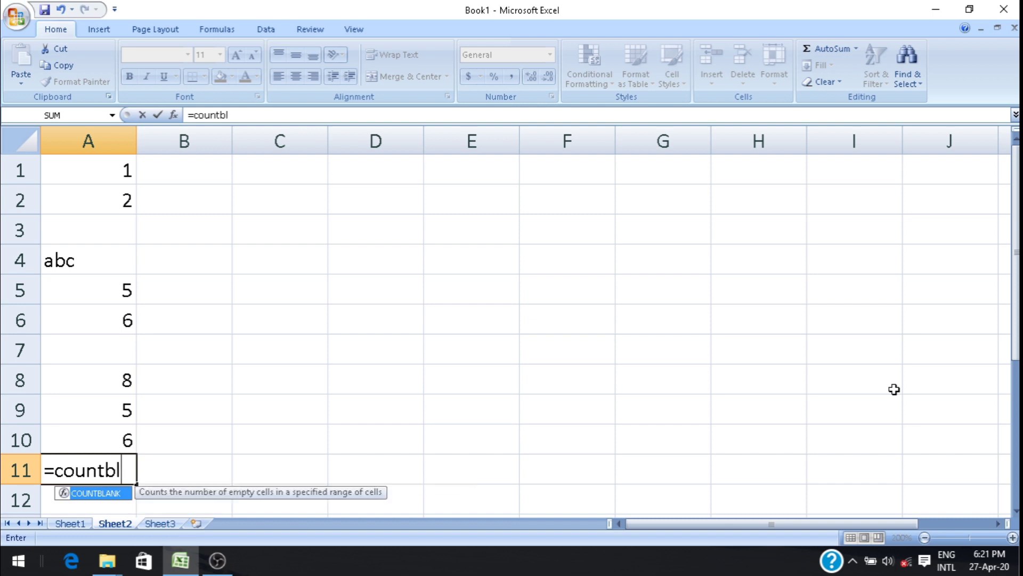
text(ank)
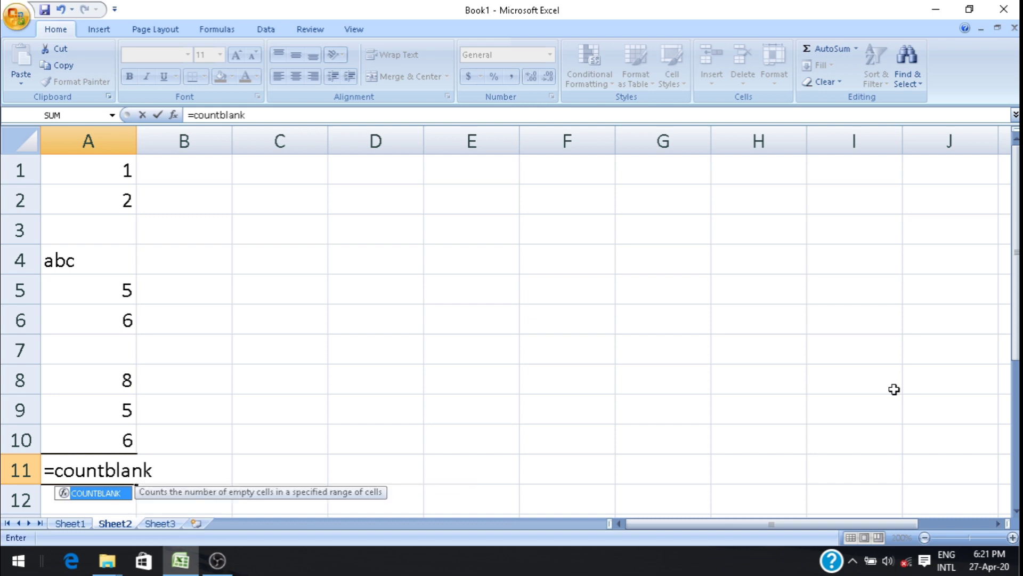
text((a1)
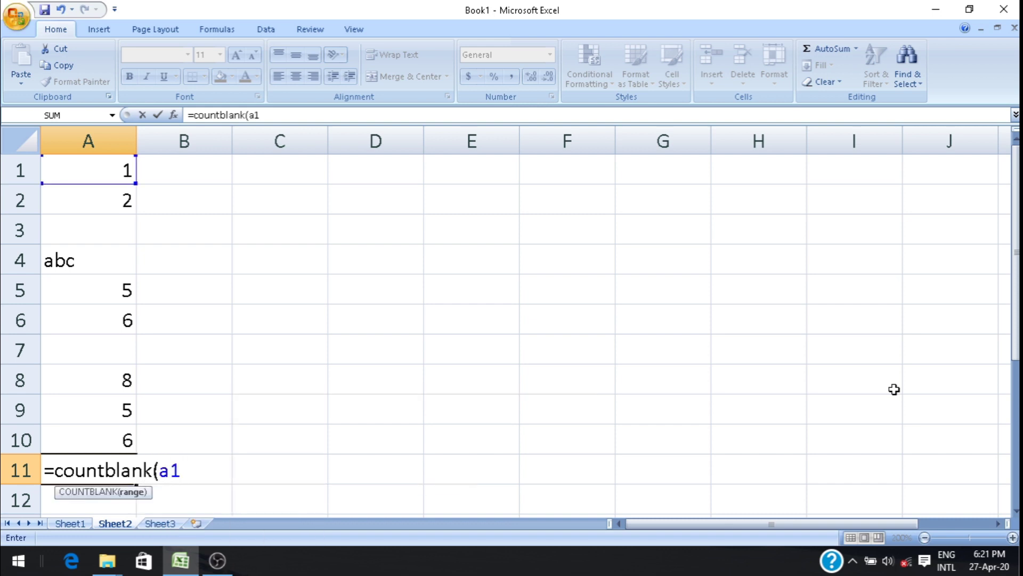
text(:a8)
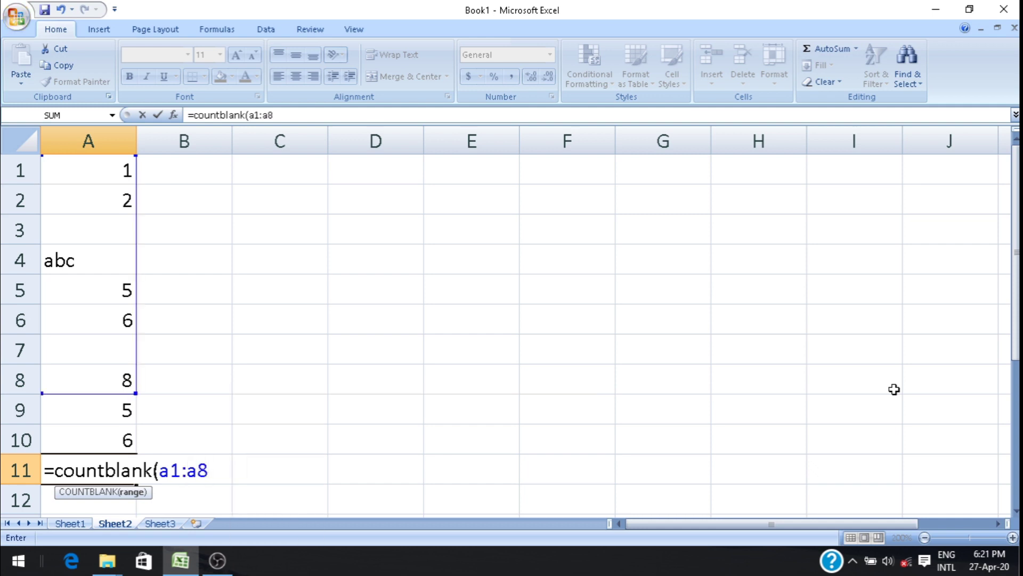
key(Return)
key(Up)
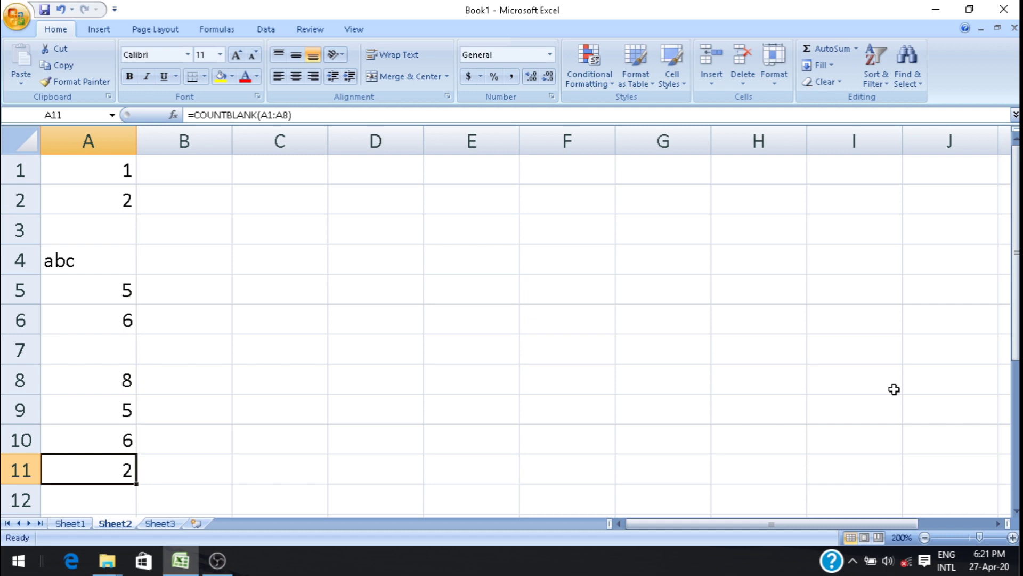
Enter the text a1 in cell C2.
key(Right)
key(Right)
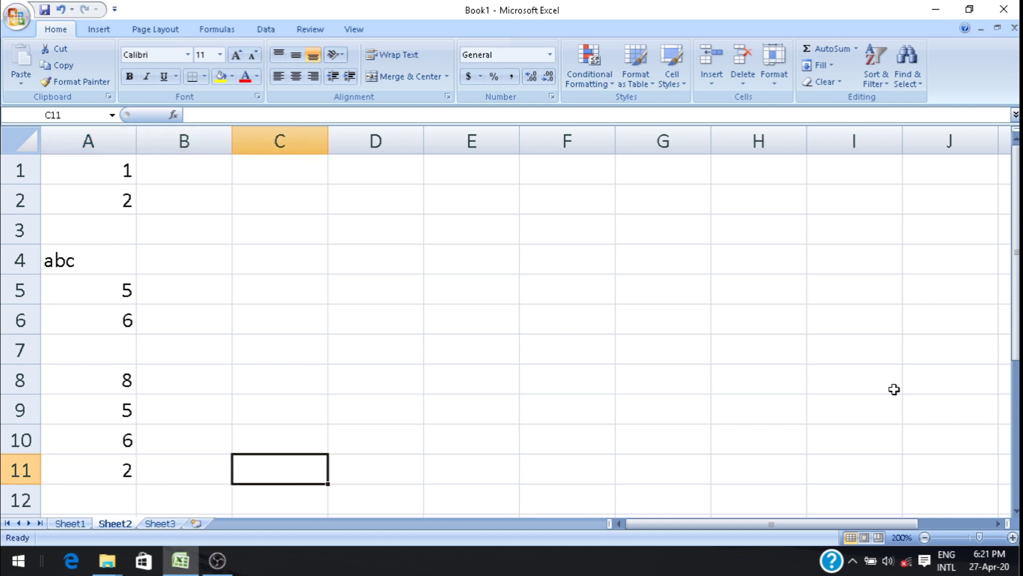
key(Up)
key(Up)
key(Up)
key(Up)
key(Up)
key(Up)
key(Up)
key(Up)
key(Up)
key(Up)
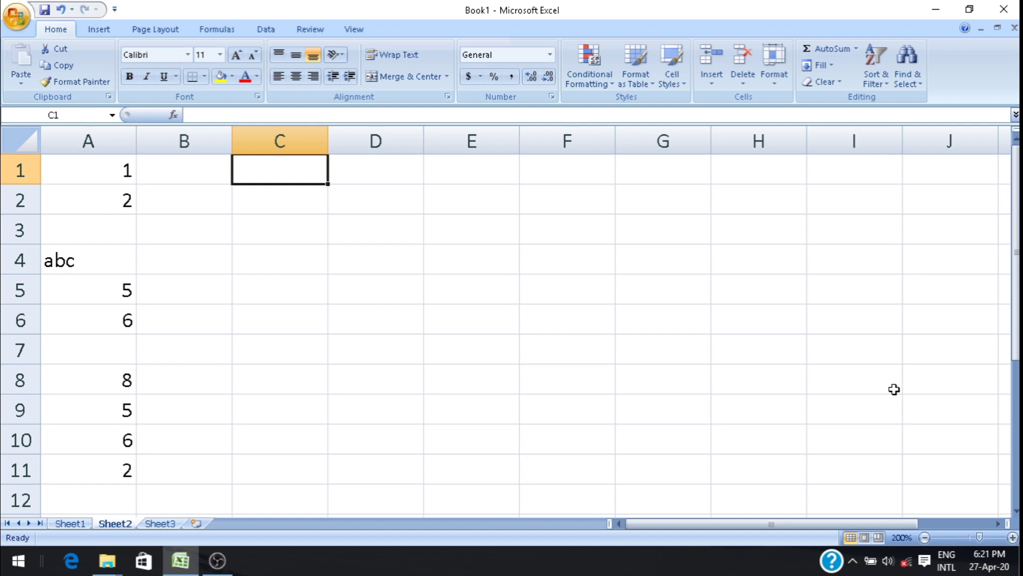
key(Down)
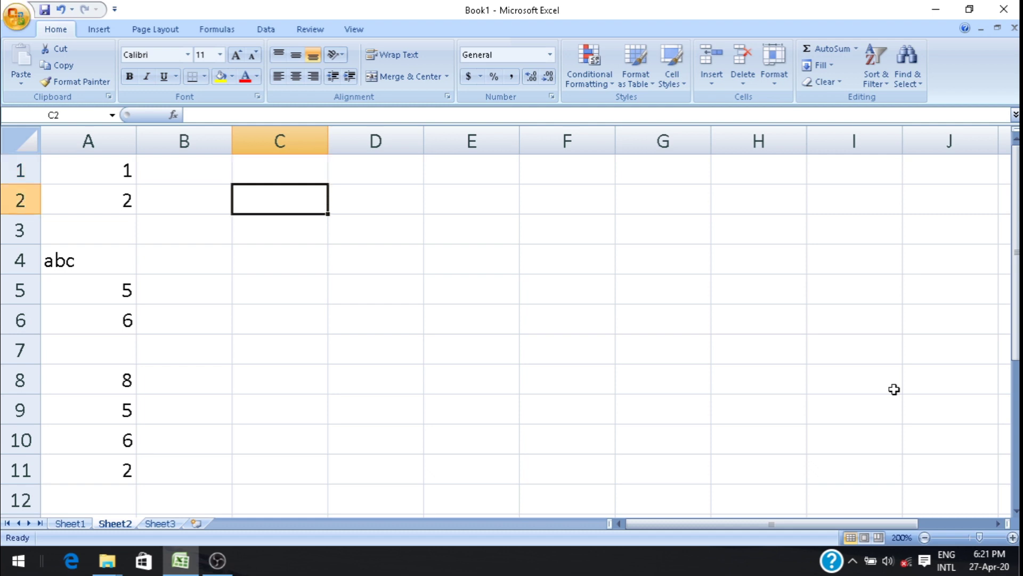
text(a1)
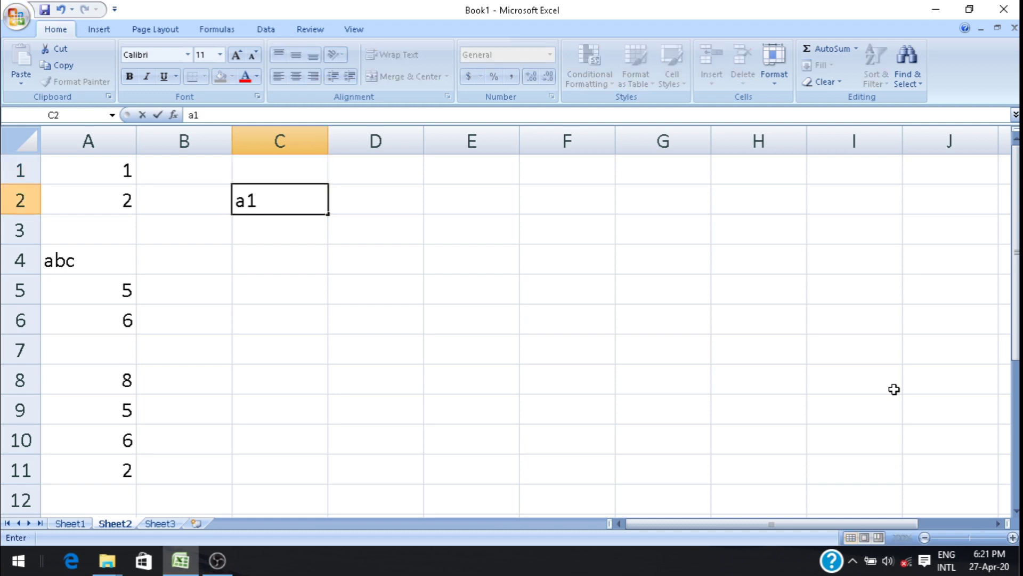
key(Return)
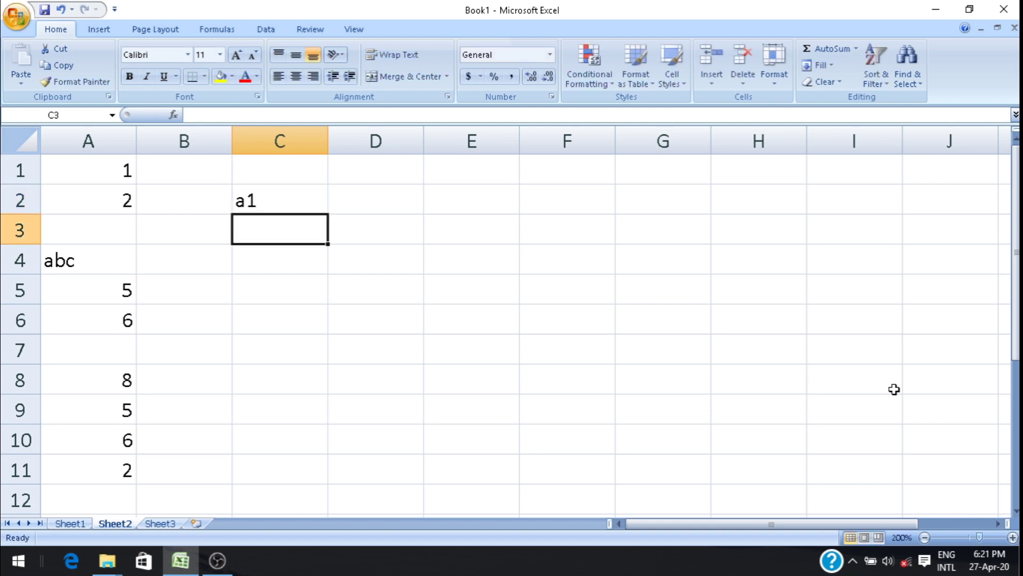
Continue the column C sample data with 2a in C3, 4 in C4 and 5 in C5.
text(2a)
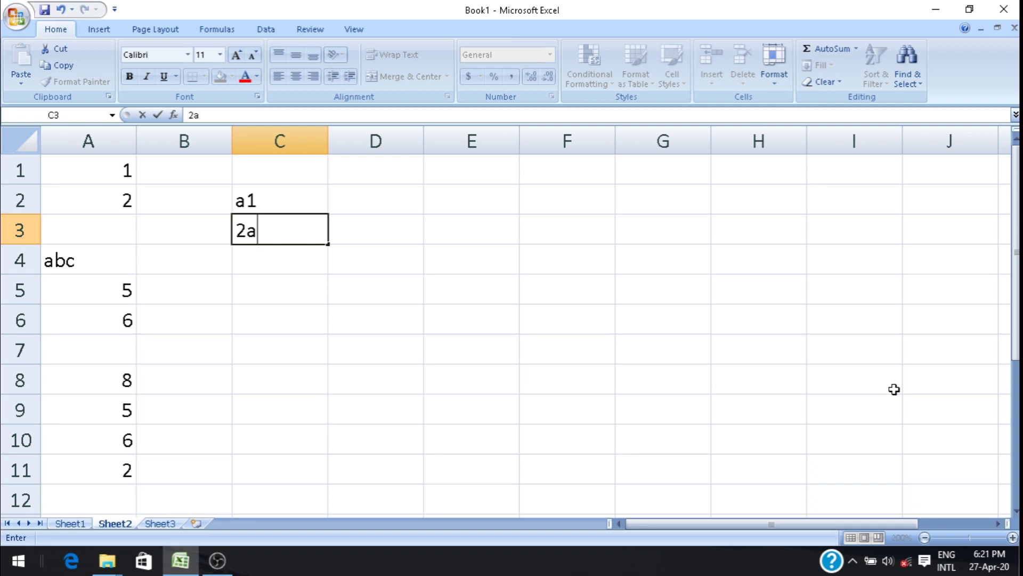
key(Return)
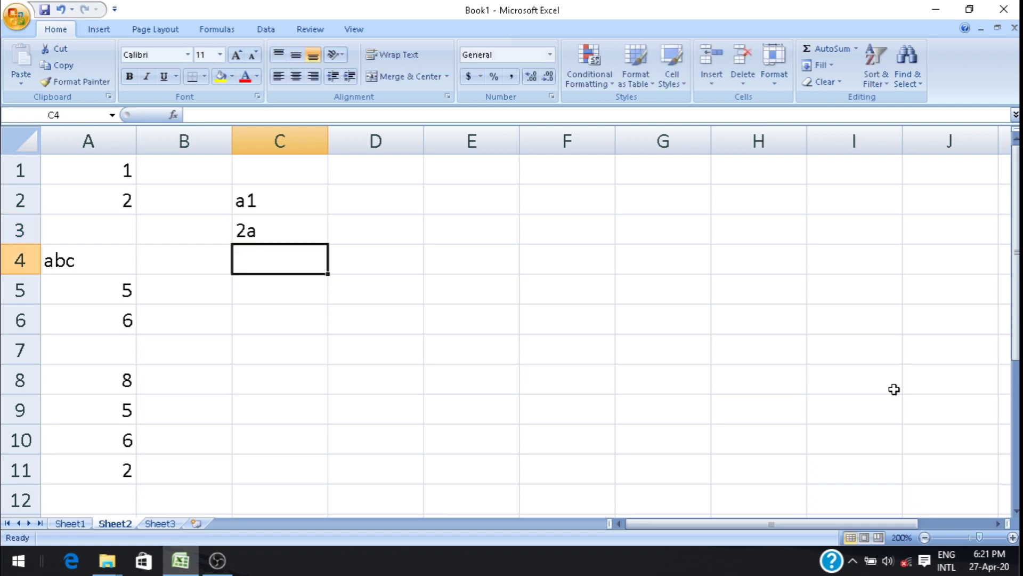
text(4)
key(Return)
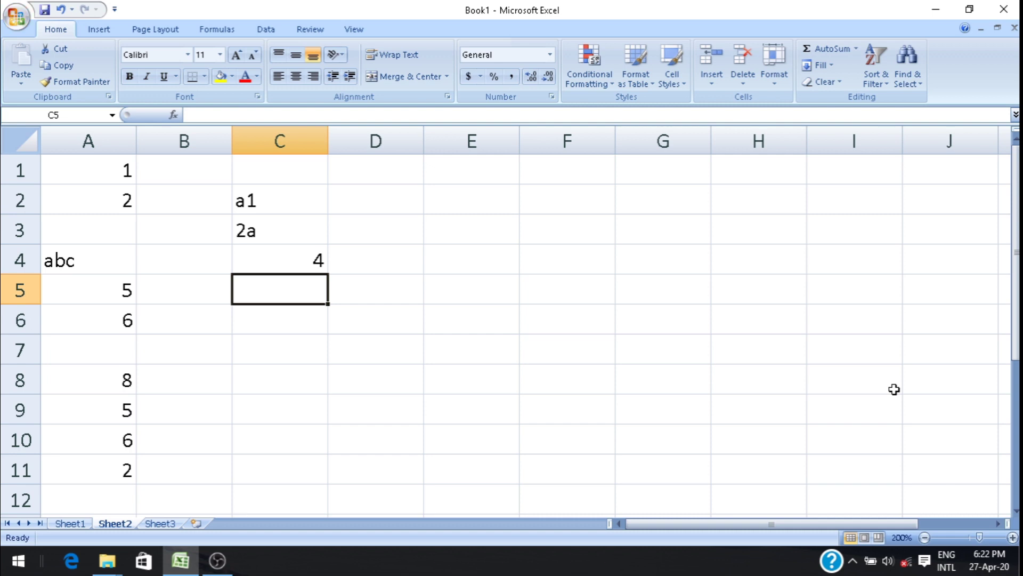
text(5)
key(Return)
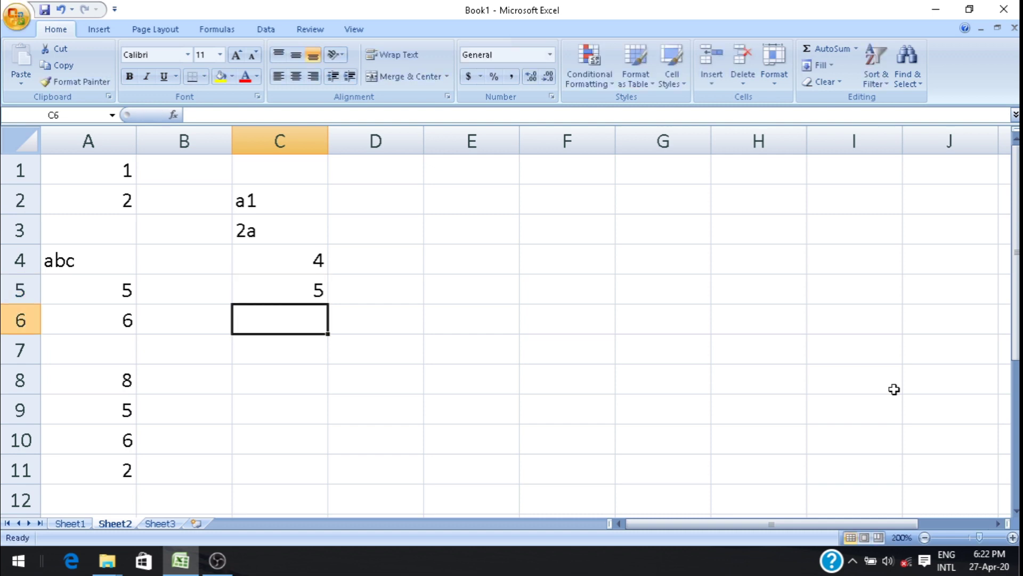
Leave cell C6 empty and enter 7 in C7 and 8 in C8.
key(Return)
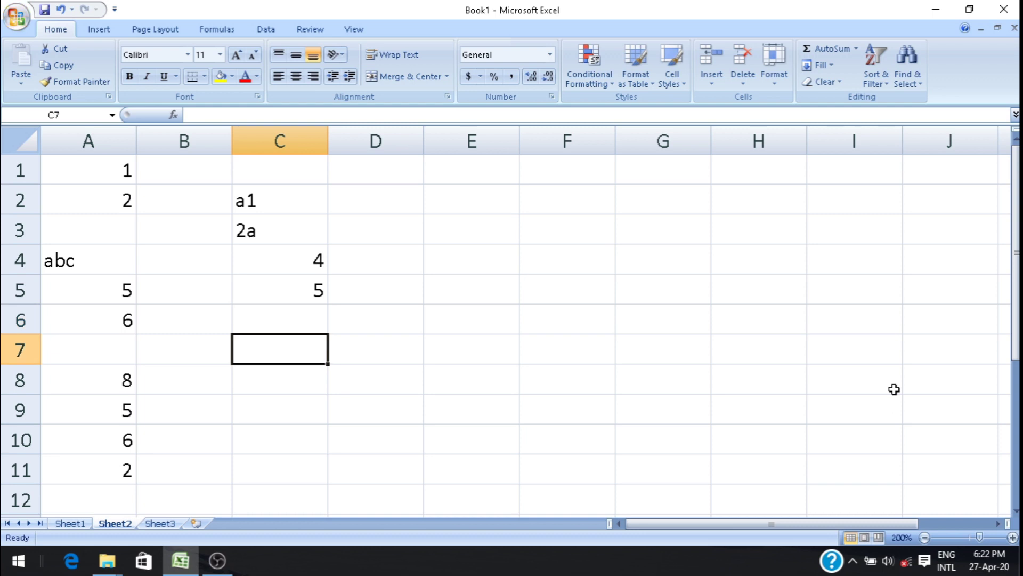
text(8)
key(Return)
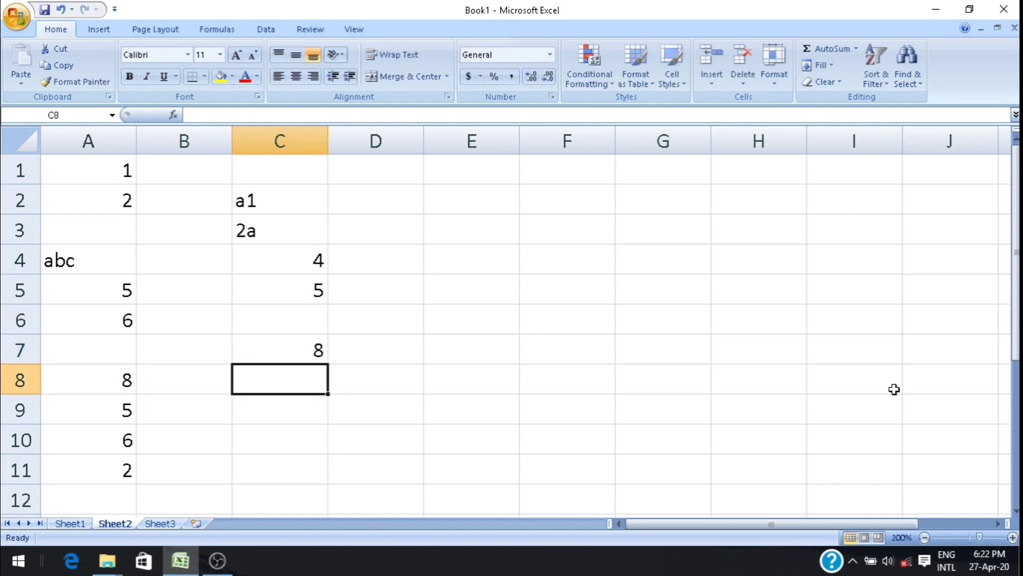
key(Up)
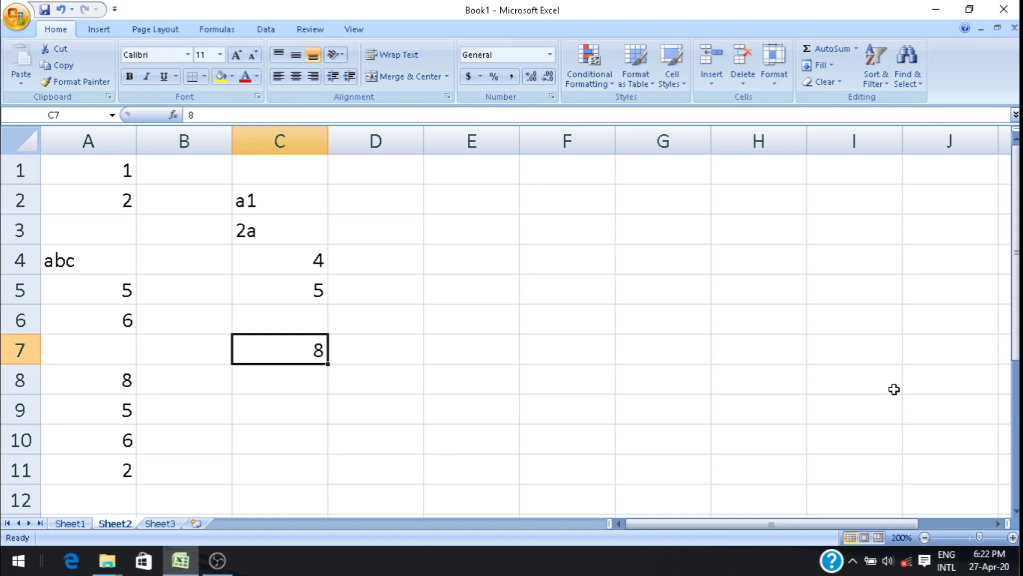
text(7)
key(Return)
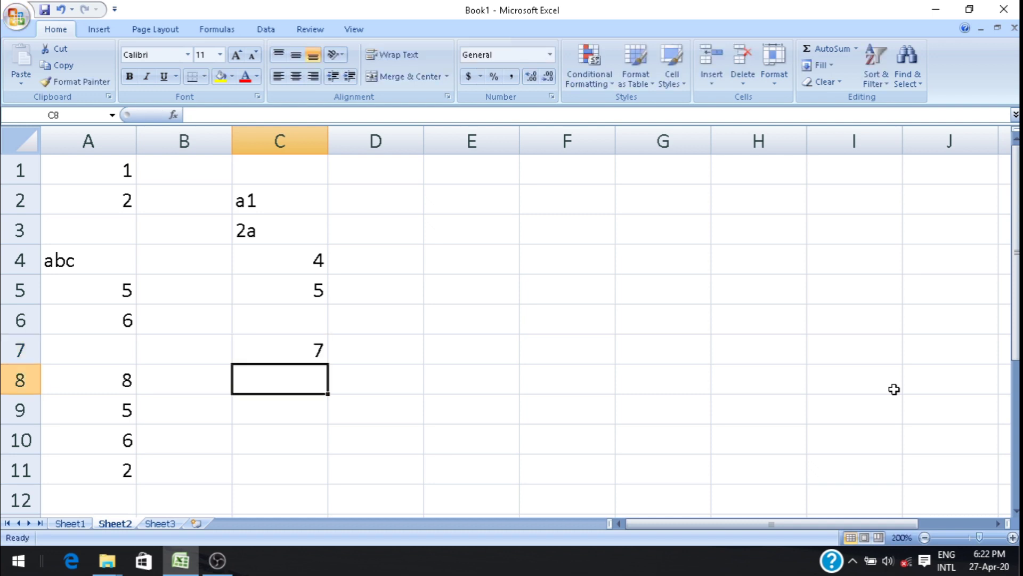
text(8)
key(Return)
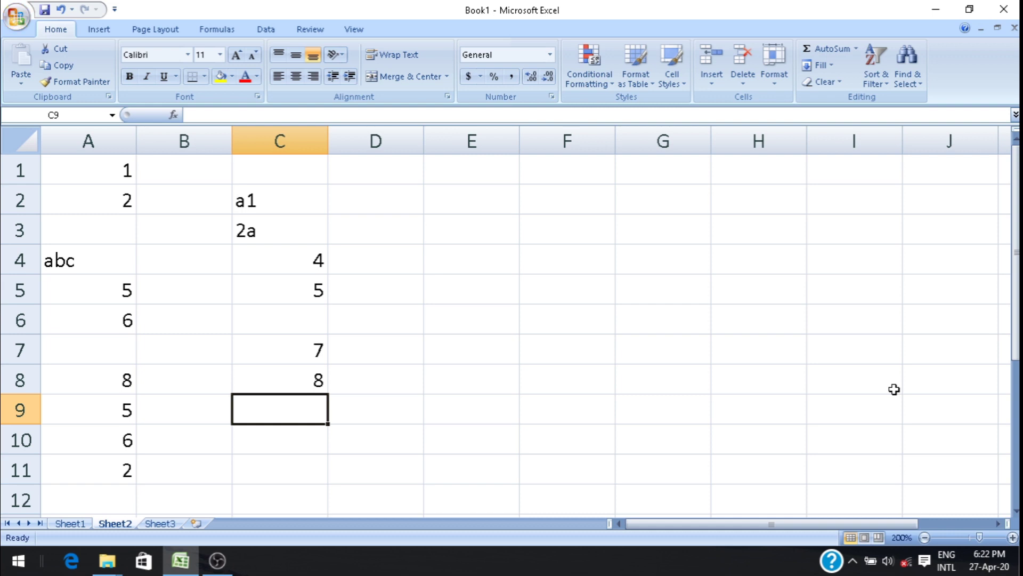
Count the numeric cells of C1:C8 in cell C9 with the formula =COUNT(C1:C8).
text(=)
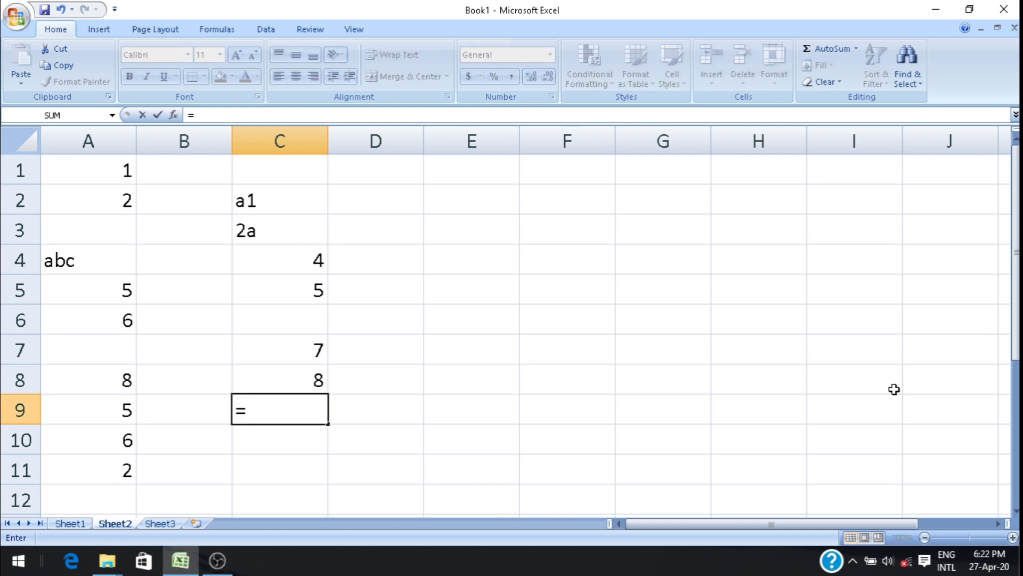
text(count)
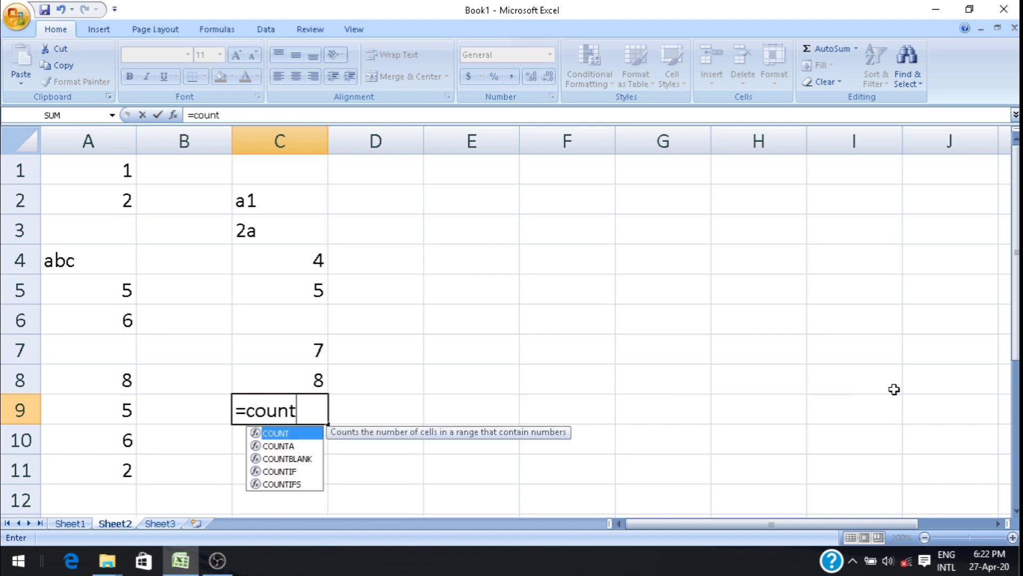
text(()
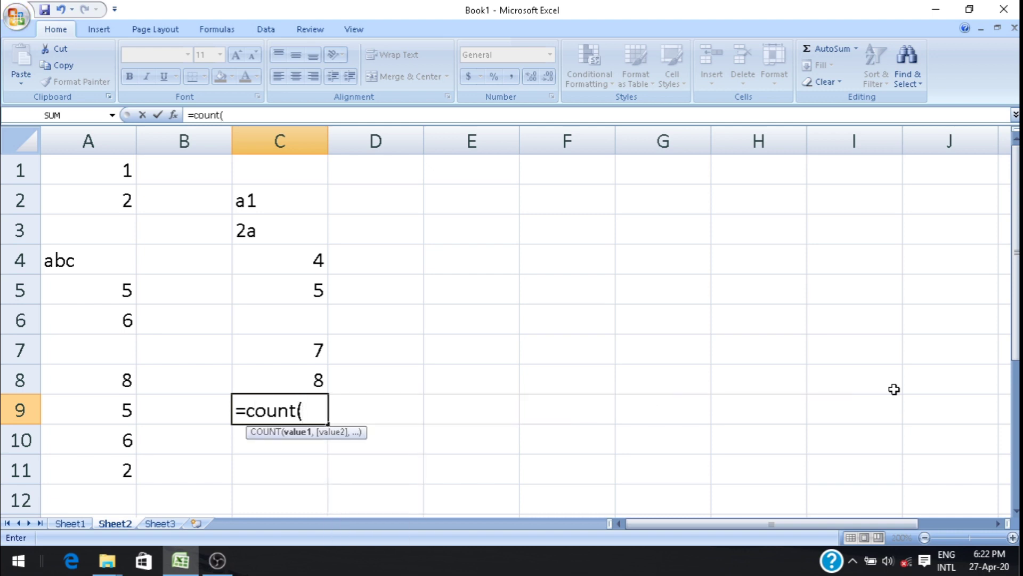
text(c1)
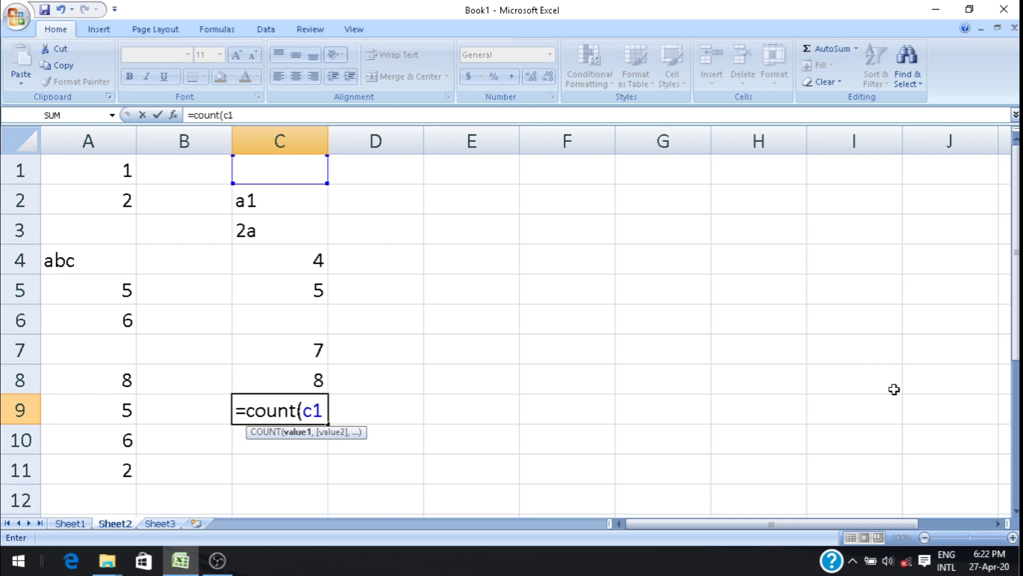
text(:c)
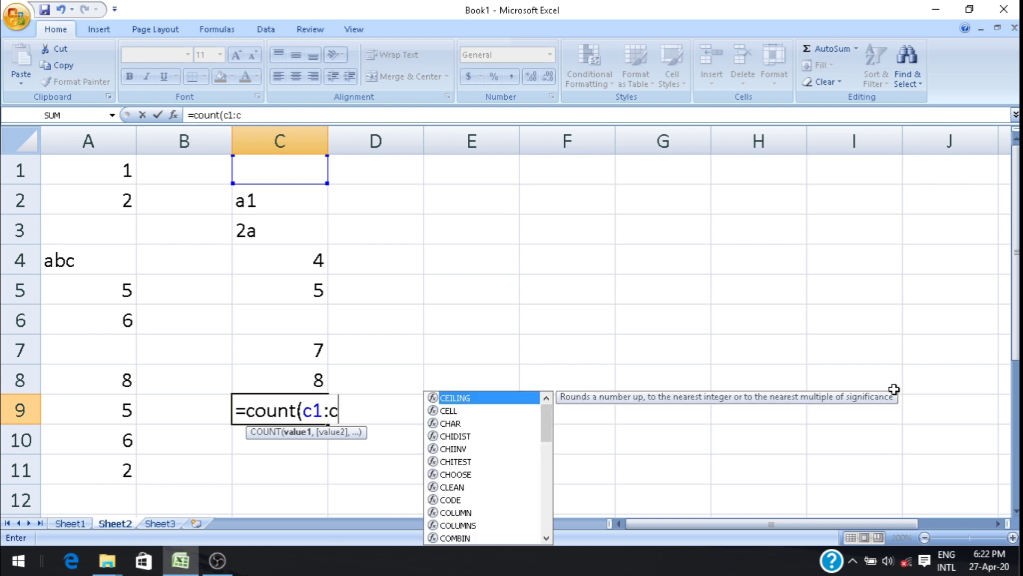
text(8))
key(Return)
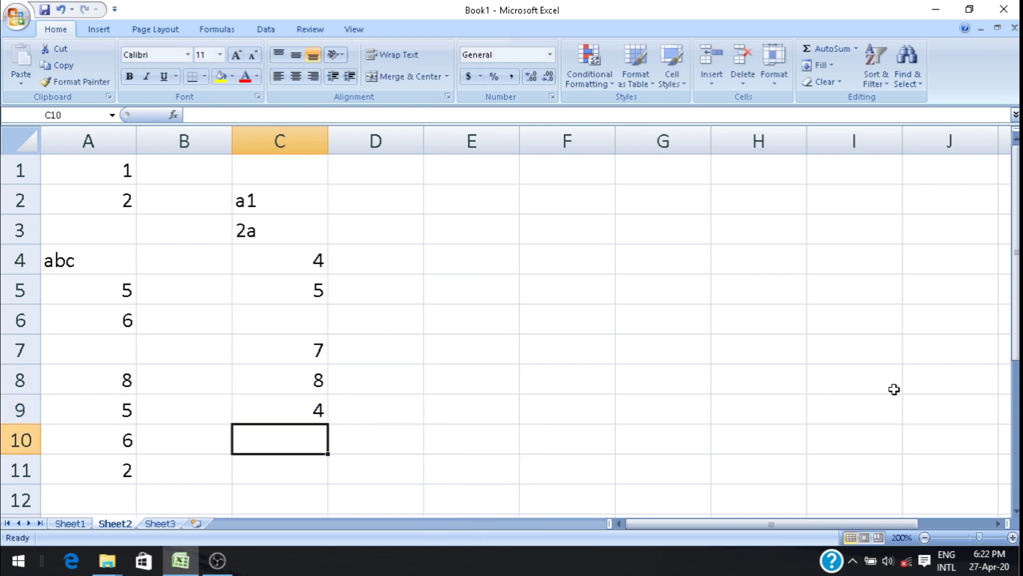
key(Up)
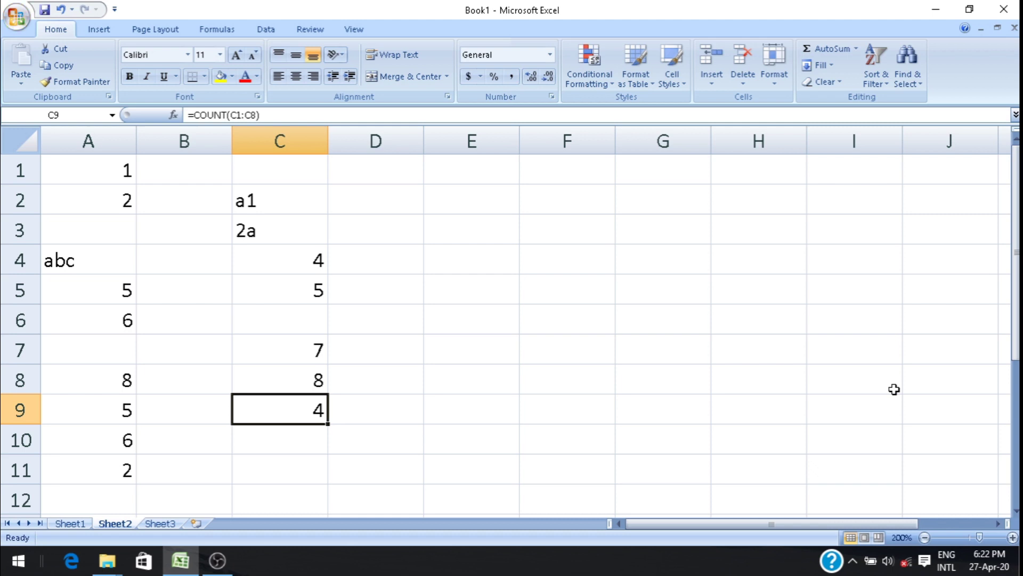
Count the non-empty cells of C1:C8 in cell C10 with the formula =COUNTA(C1:C8).
key(Down)
text(=)
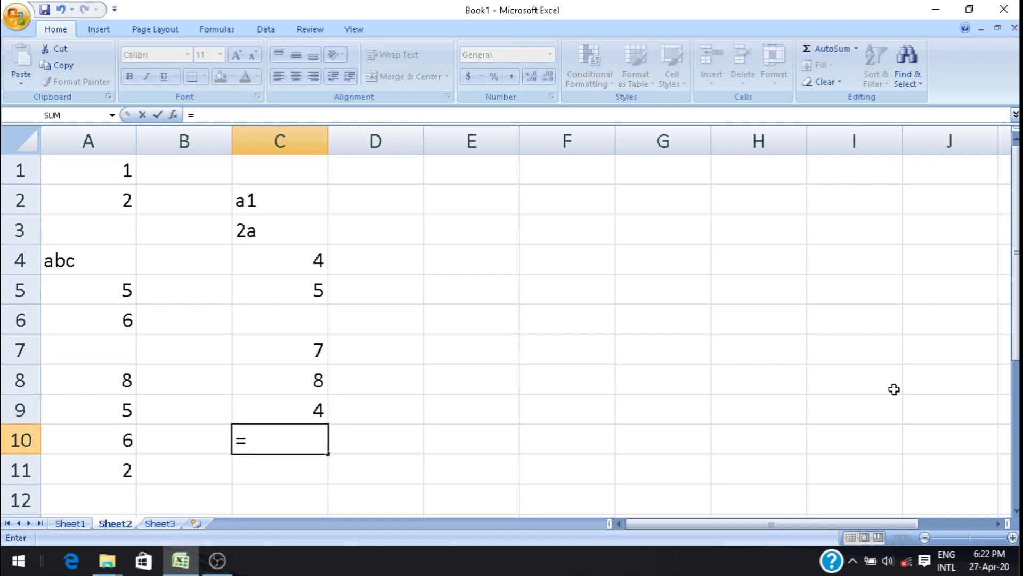
text(counta)
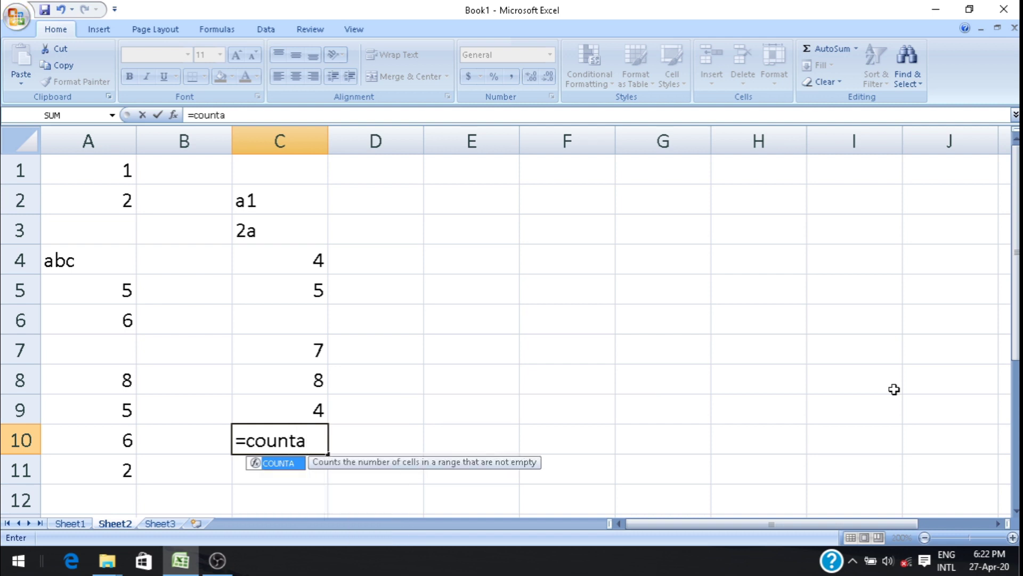
text(()
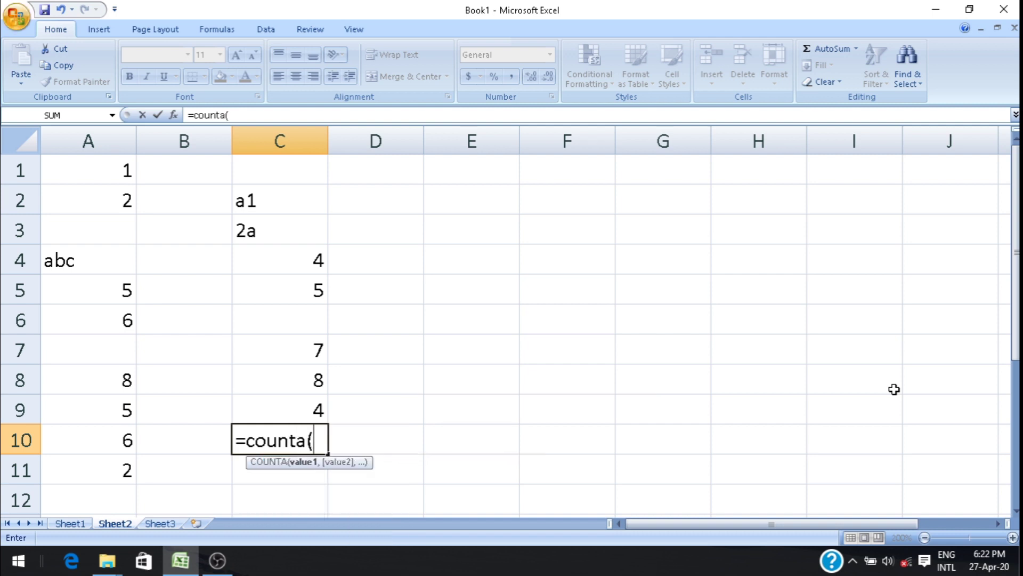
text(c1:)
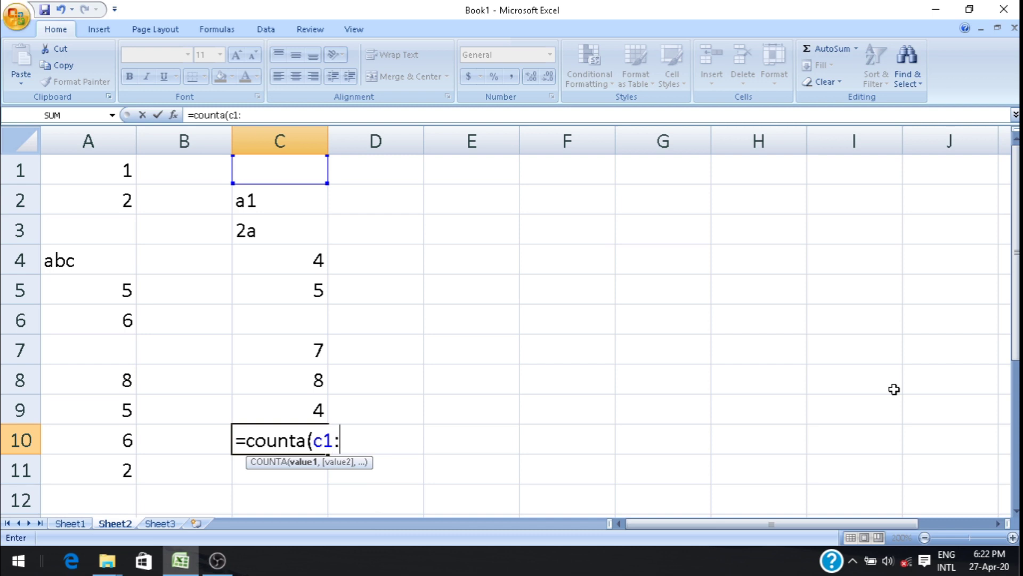
text(c)
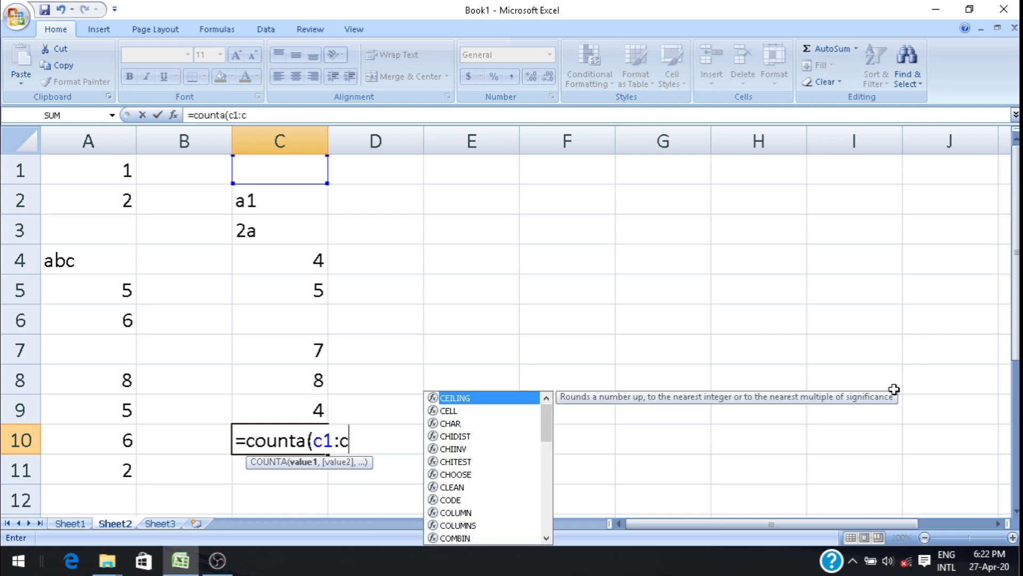
text(8)
key(Return)
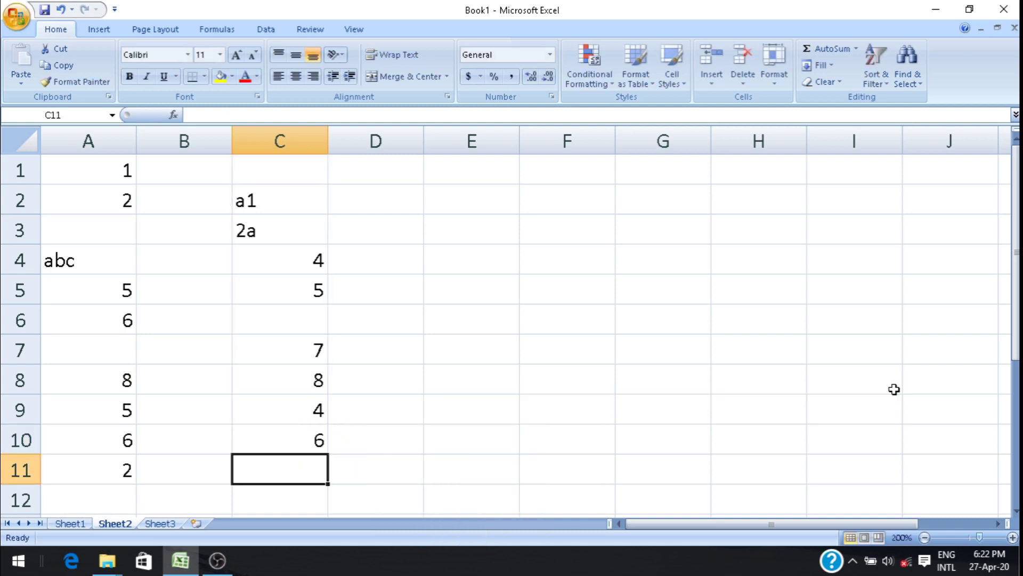
key(Up)
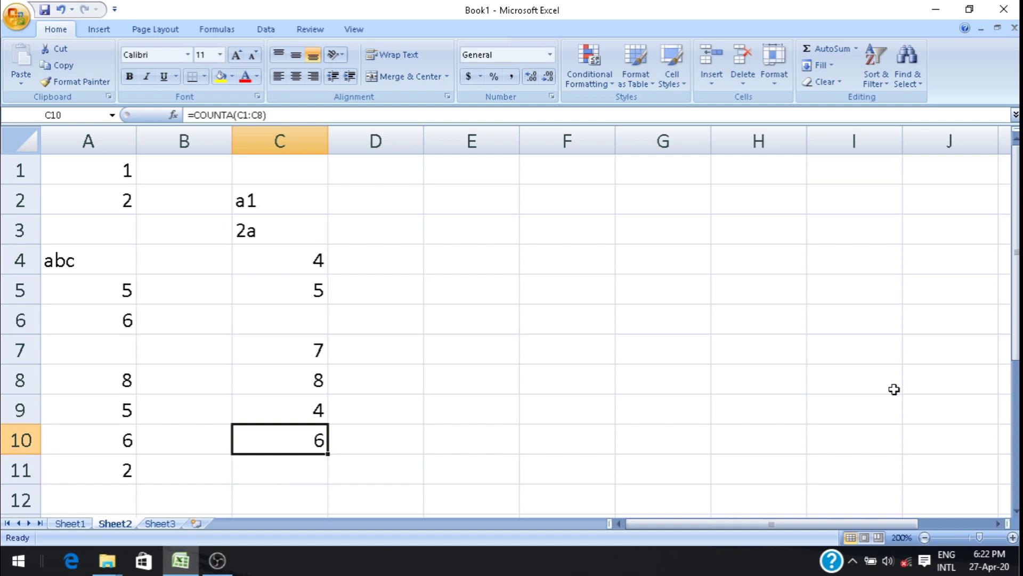
Count the empty cells of C1:C8 in cell C11 with the formula =COUNTBLANK(C1:C8).
key(Down)
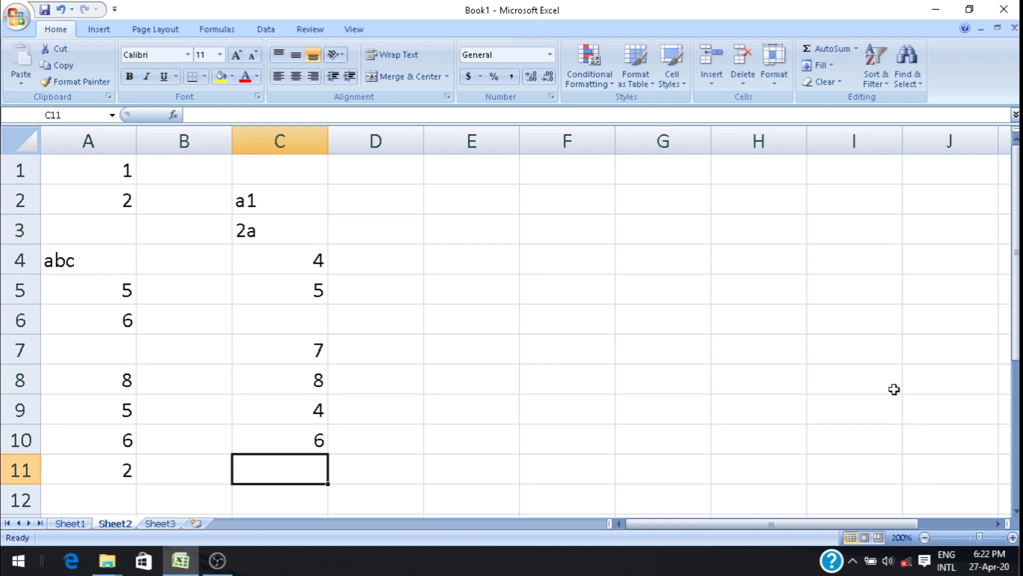
text(=co)
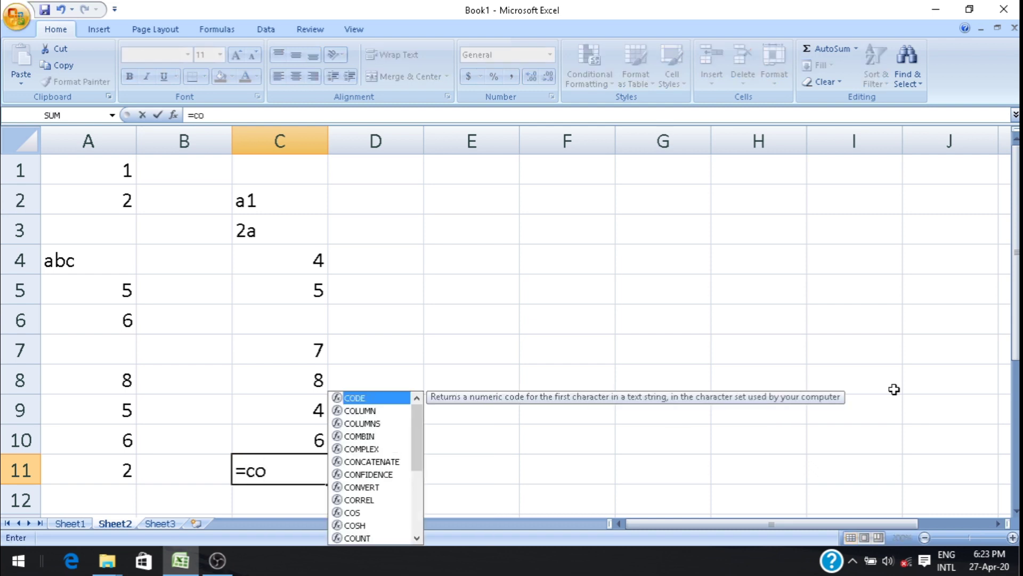
text(untbl)
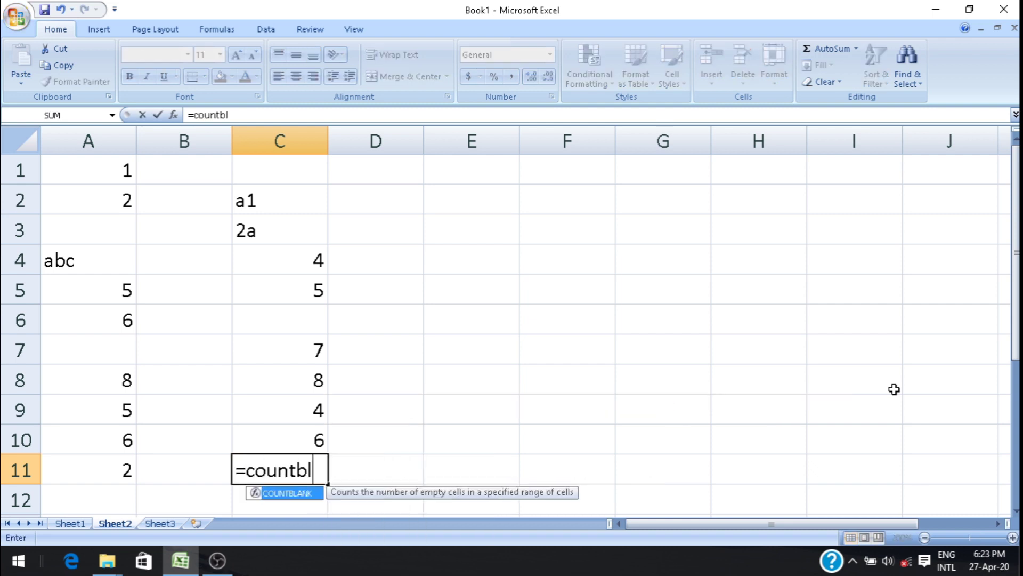
text(ank()
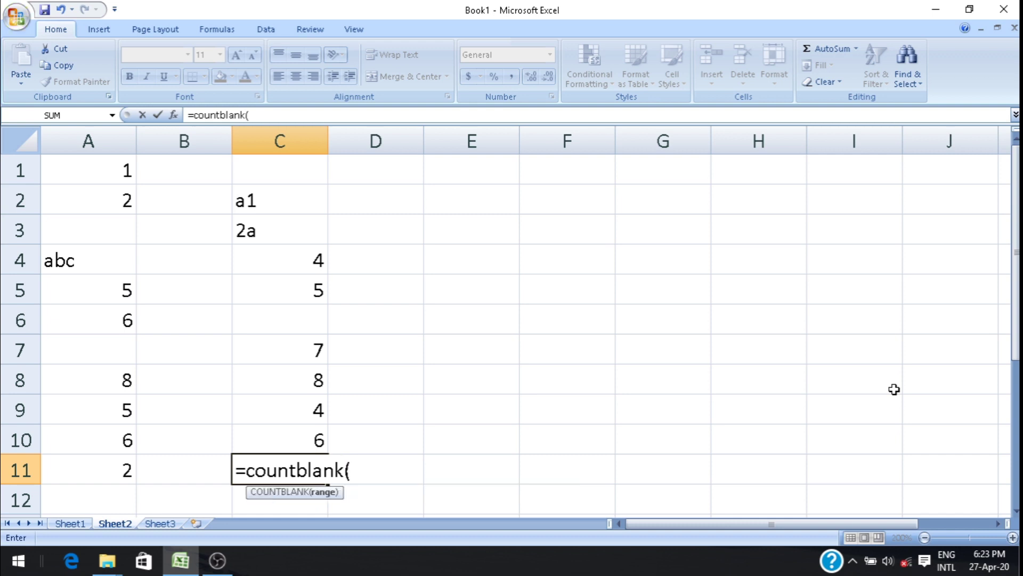
text(1L)
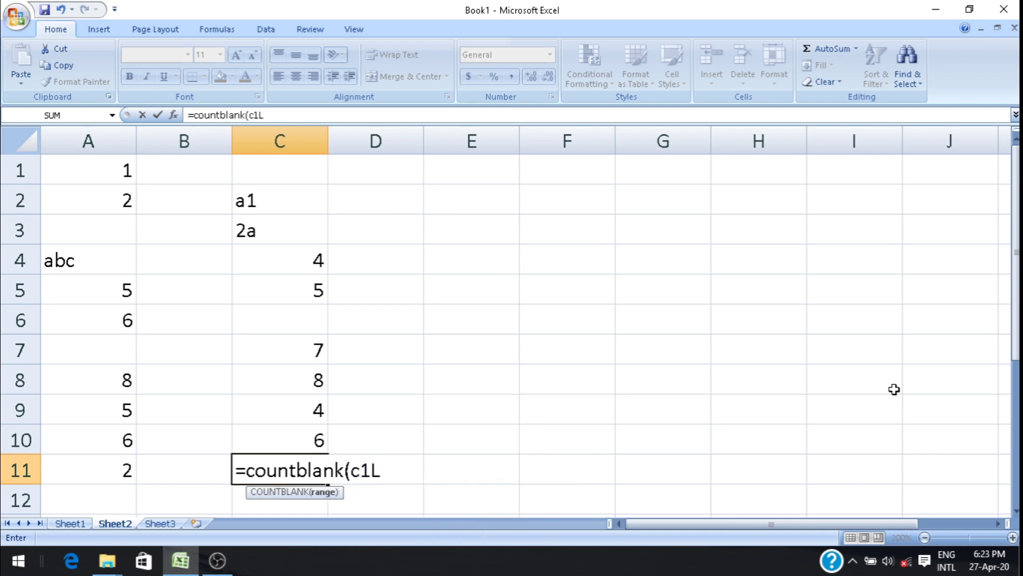
key(BackSpace)
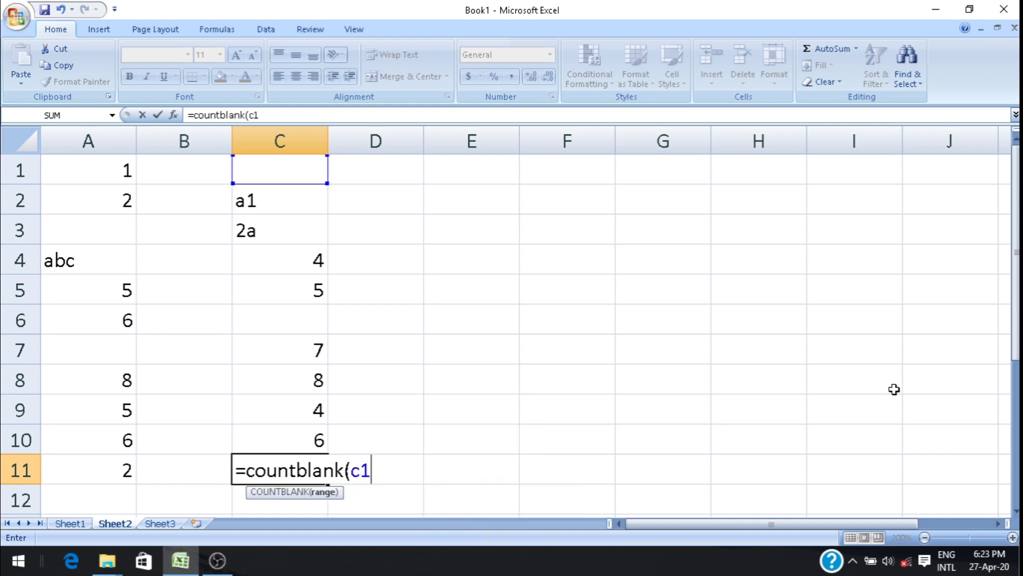
text(:c8)
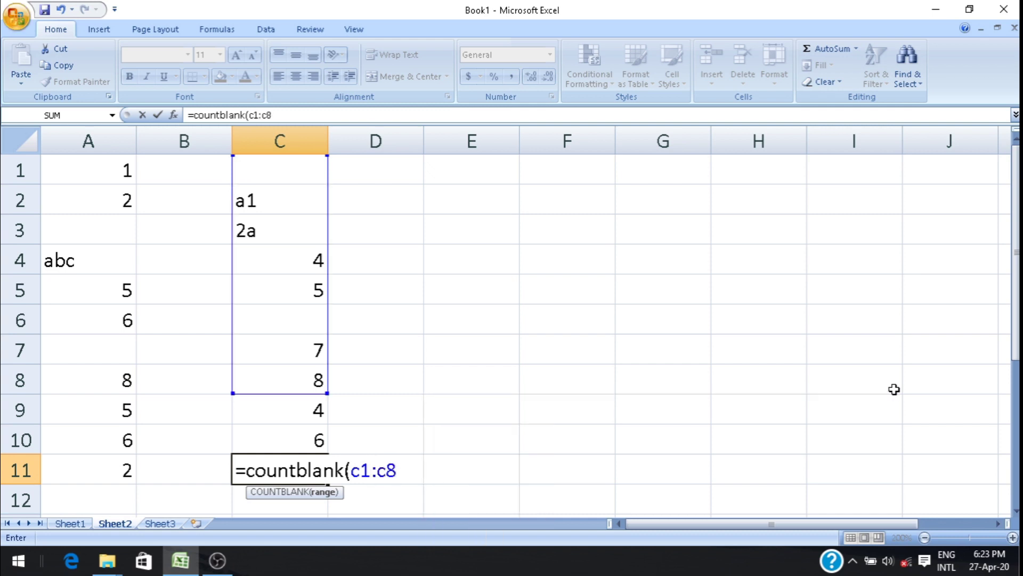
key(Return)
key(Up)
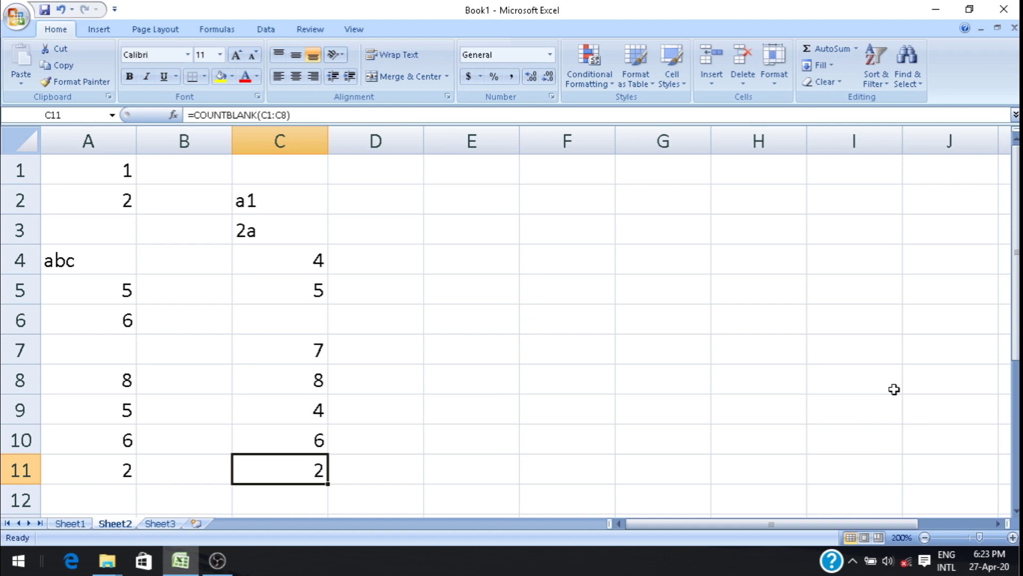